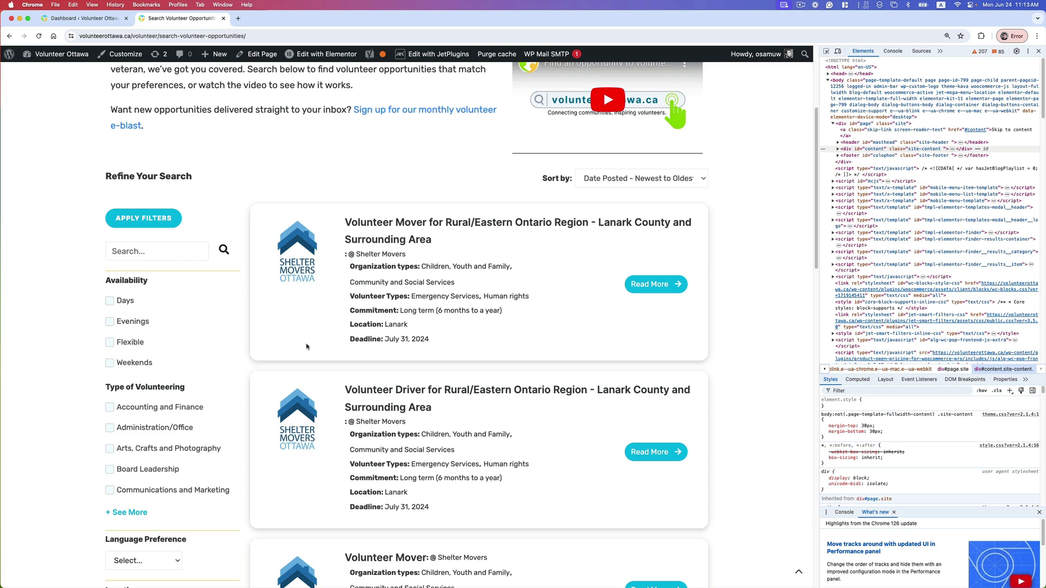
Switch the volunteer search page to mobile width and scroll through it
{"action": "scroll", "coordinate": [195, 251], "scroll_direction": "down", "scroll_amount": 1}
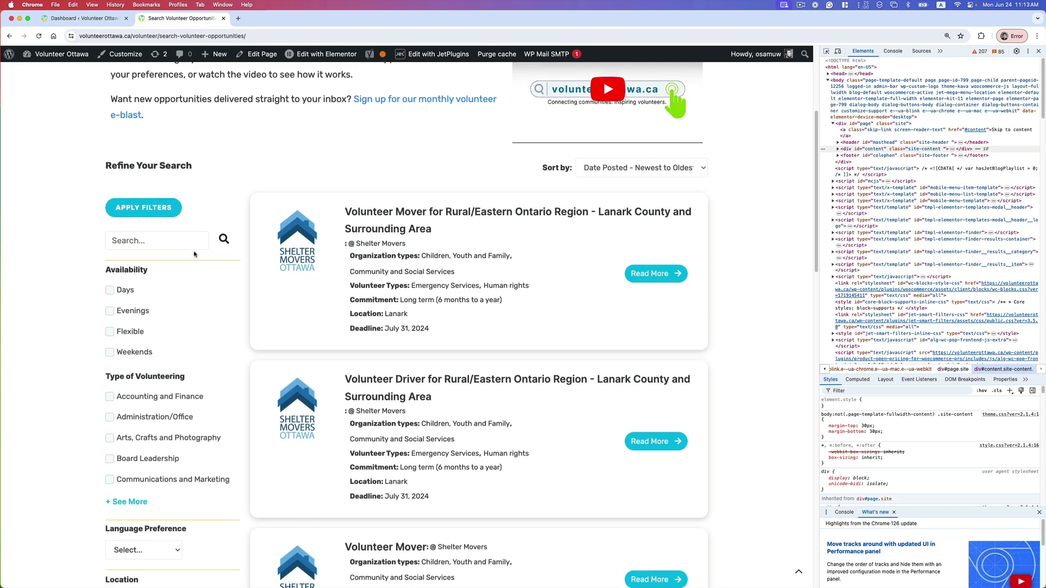
{"action": "scroll", "coordinate": [195, 266], "scroll_direction": "down", "scroll_amount": 1}
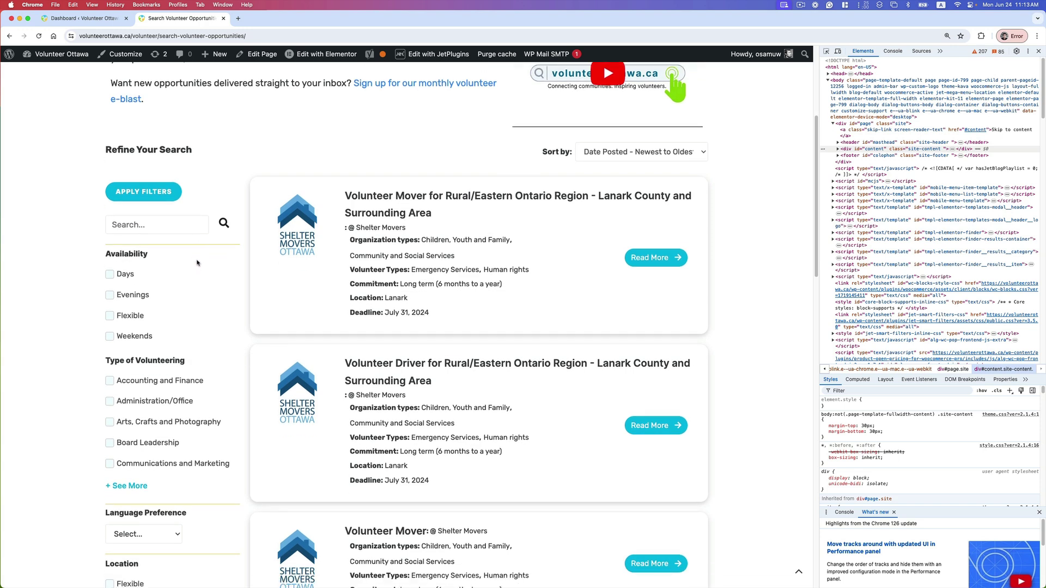
{"action": "scroll", "coordinate": [194, 276], "scroll_direction": "down", "scroll_amount": 2}
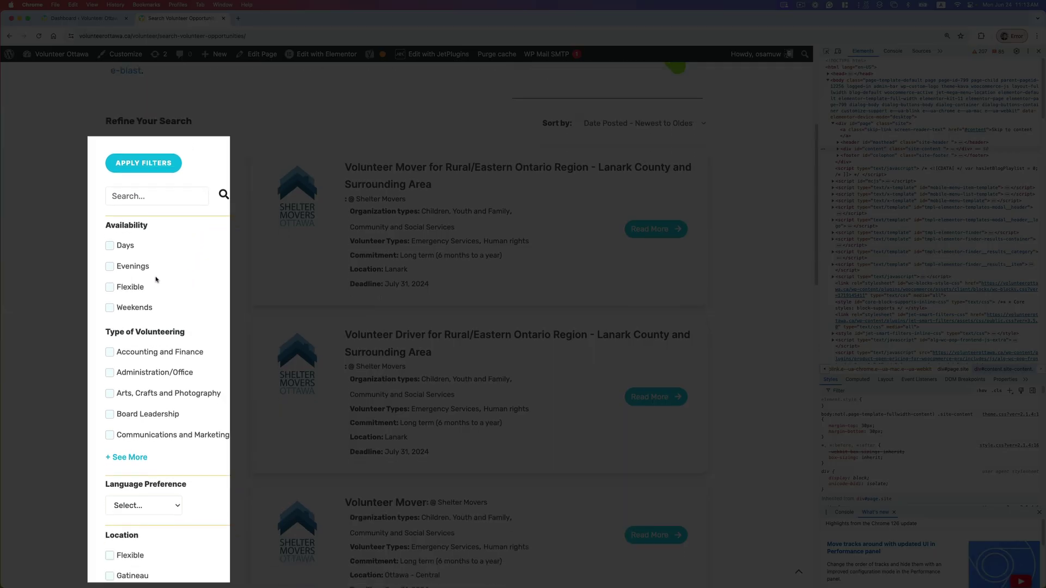
{"action": "scroll", "coordinate": [155, 279], "scroll_direction": "down", "scroll_amount": 5}
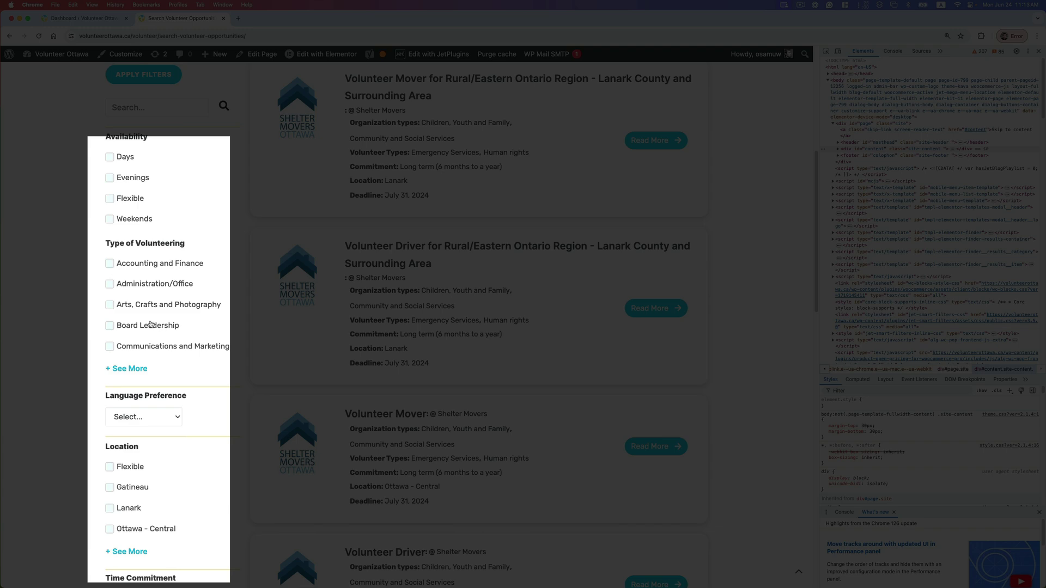
{"action": "left_click", "coordinate": [837, 55]}
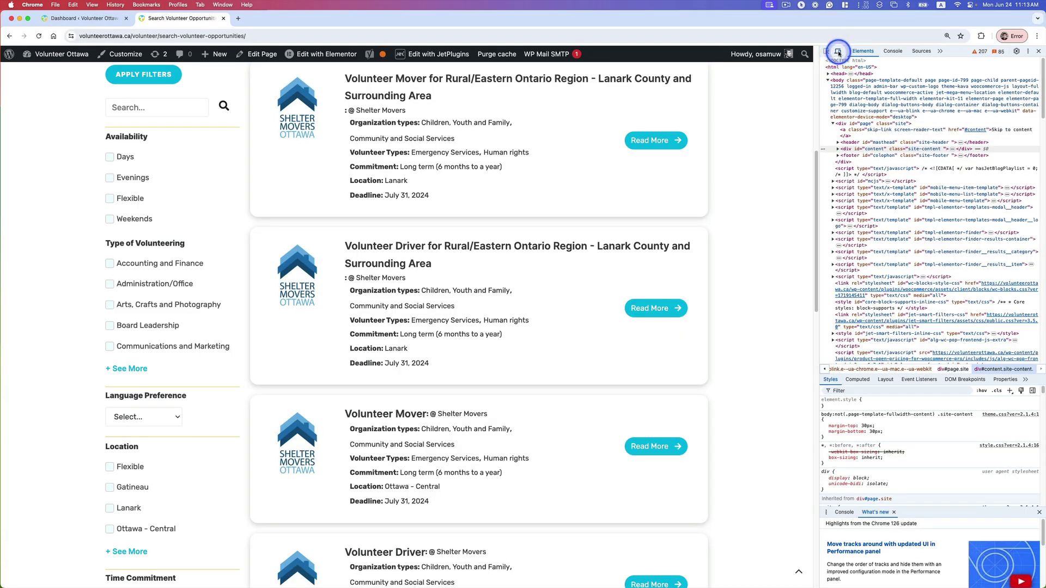
{"action": "scroll", "coordinate": [444, 213], "scroll_direction": "down", "scroll_amount": 5}
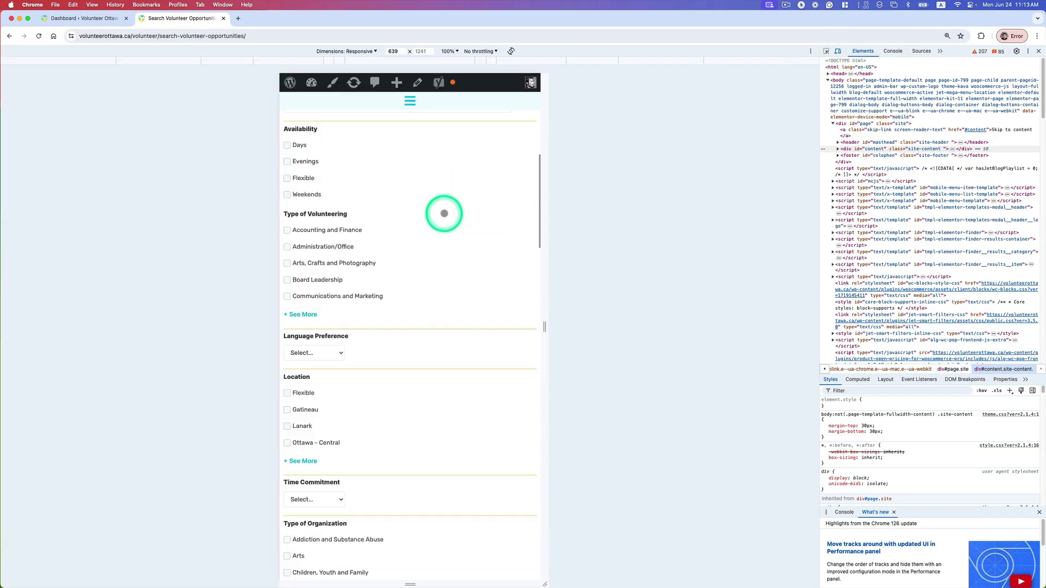
{"action": "scroll", "coordinate": [444, 213], "scroll_direction": "down", "scroll_amount": 2}
{"action": "scroll", "coordinate": [444, 213], "scroll_direction": "down", "scroll_amount": 2}
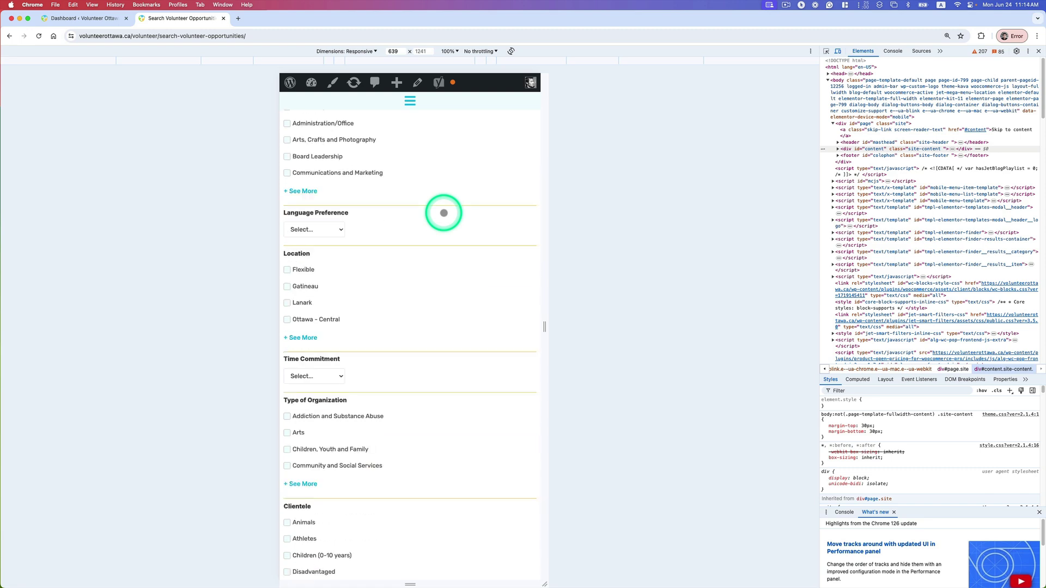
{"action": "scroll", "coordinate": [441, 212], "scroll_direction": "up", "scroll_amount": 5}
{"action": "scroll", "coordinate": [368, 256], "scroll_direction": "down", "scroll_amount": 5}
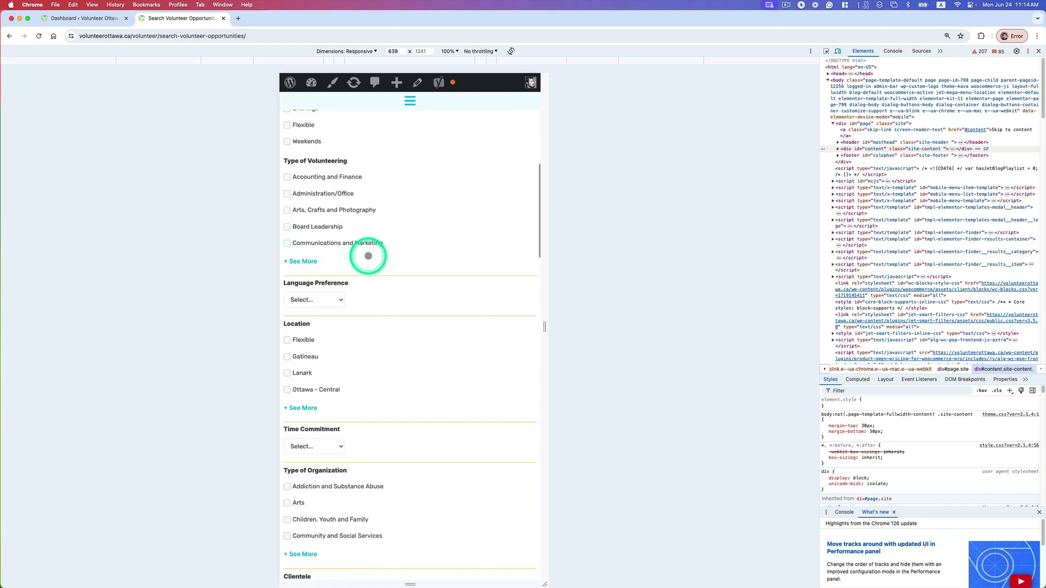
{"action": "scroll", "coordinate": [368, 256], "scroll_direction": "down", "scroll_amount": 5}
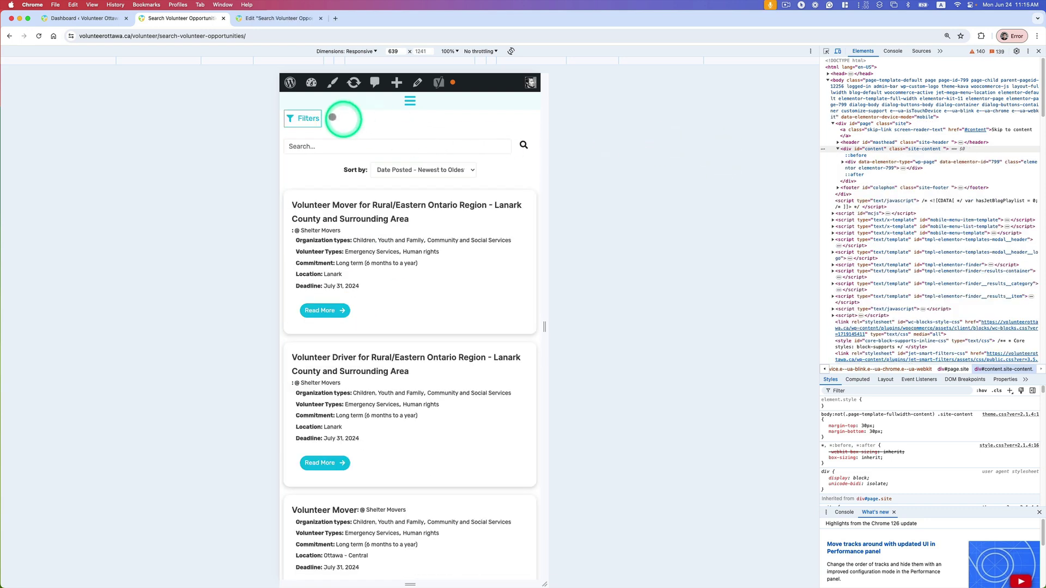
Open the Filters panel and close it with Back, twice
{"action": "left_click", "coordinate": [308, 119]}
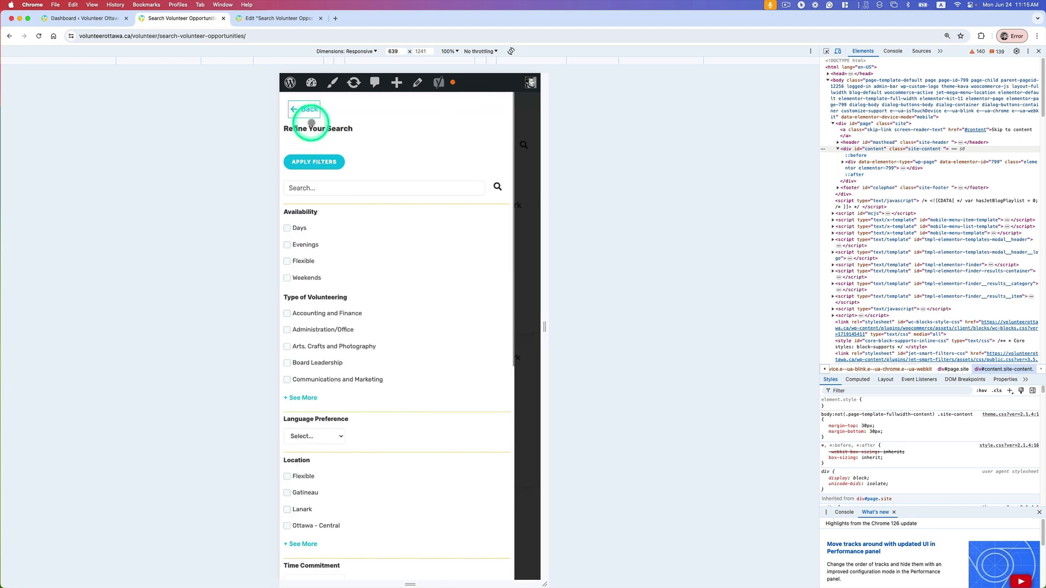
{"action": "scroll", "coordinate": [322, 349], "scroll_direction": "down", "scroll_amount": 5}
{"action": "scroll", "coordinate": [316, 351], "scroll_direction": "up", "scroll_amount": 5}
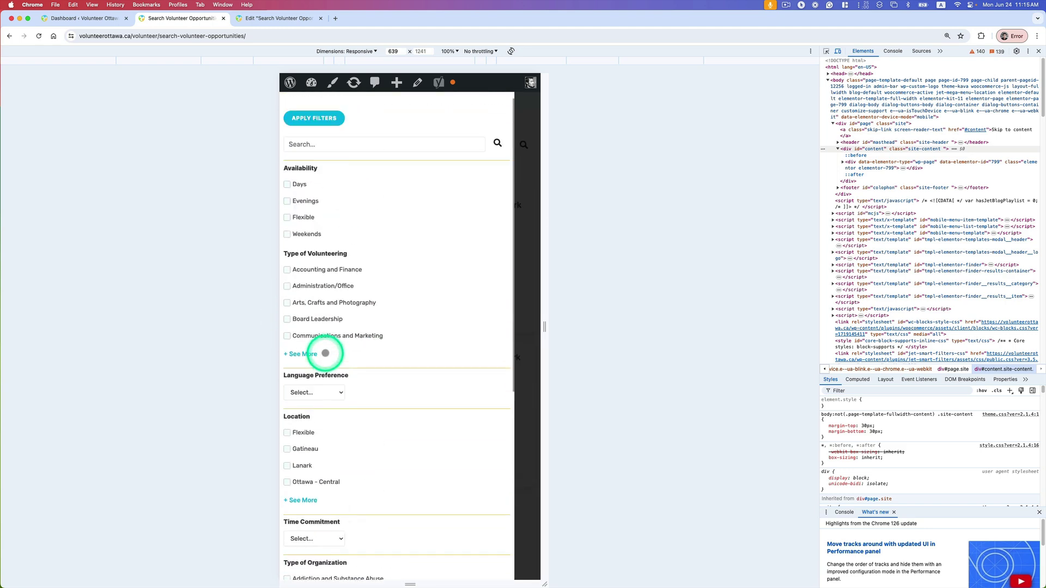
{"action": "left_click", "coordinate": [304, 109]}
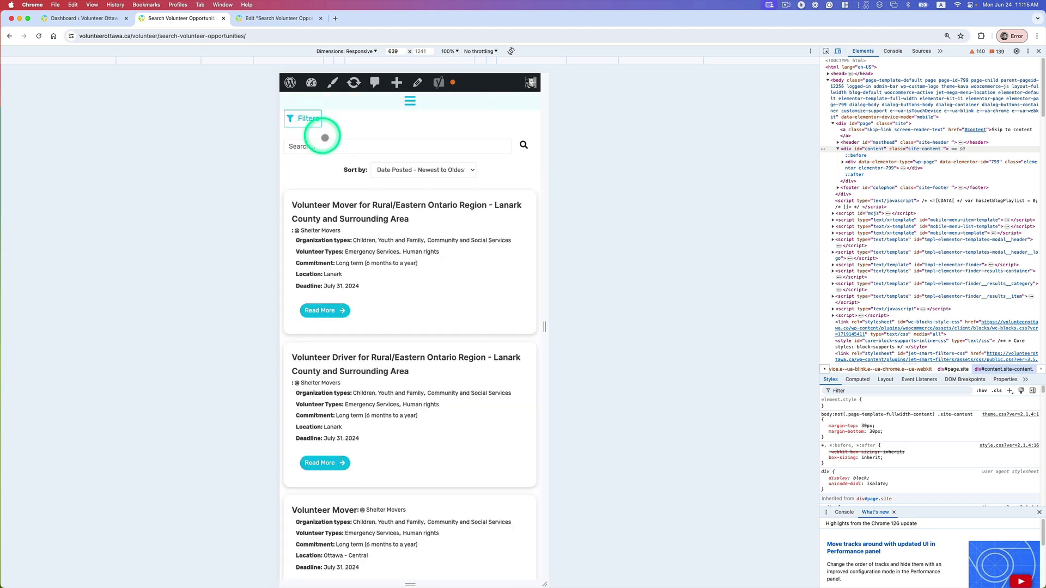
{"action": "left_click", "coordinate": [294, 118]}
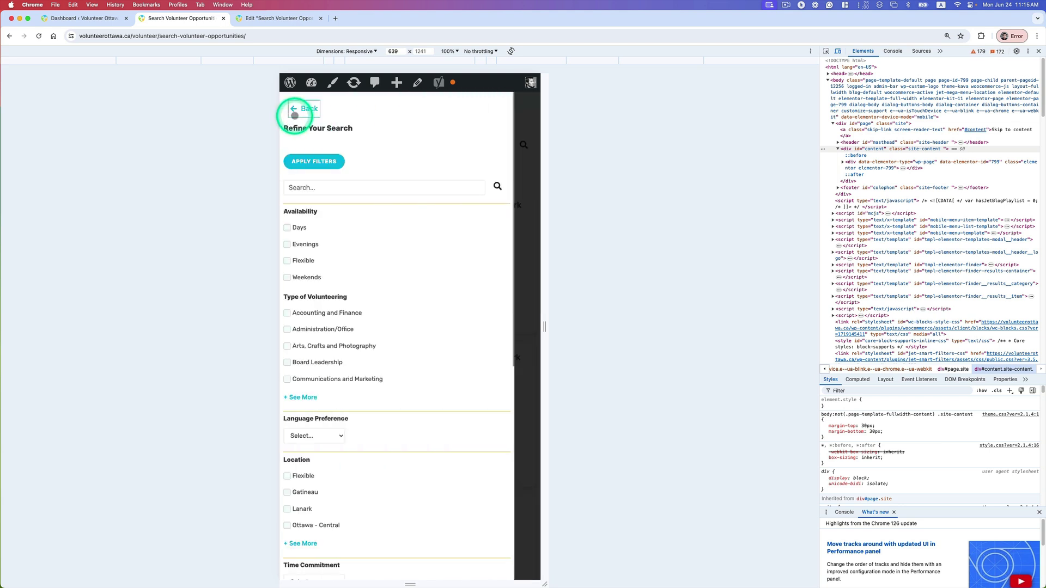
{"action": "left_click", "coordinate": [302, 109]}
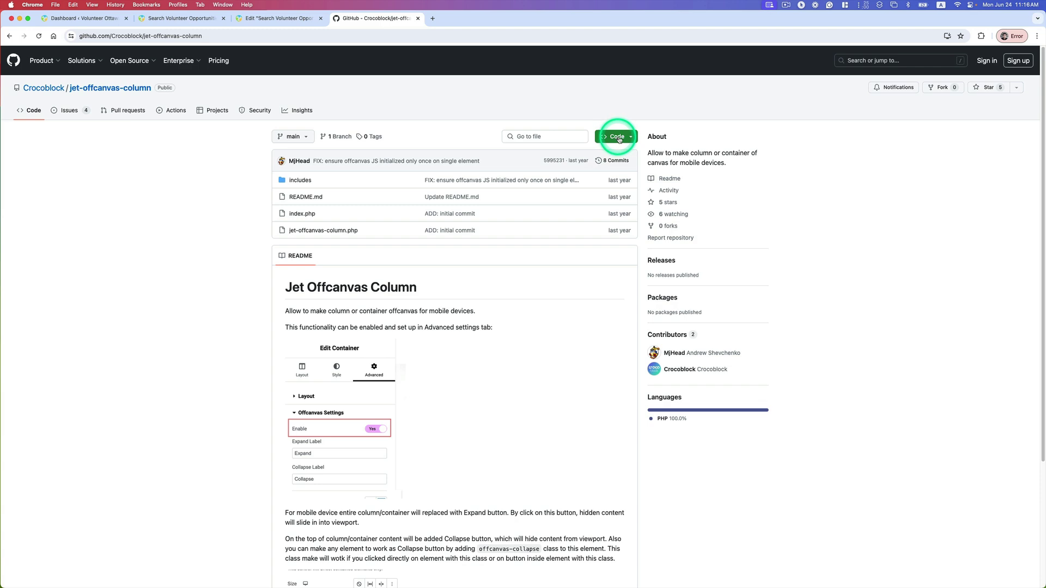
Show the jet-offcanvas-column repository's Code download options, including Download ZIP, then dismiss them
{"action": "left_click", "coordinate": [619, 137]}
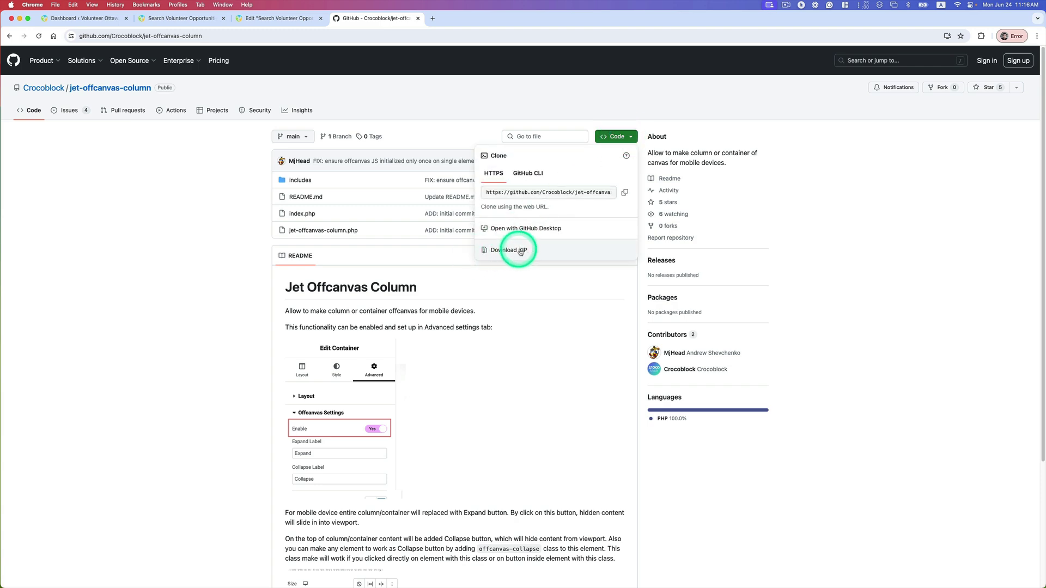
{"action": "left_click", "coordinate": [188, 225]}
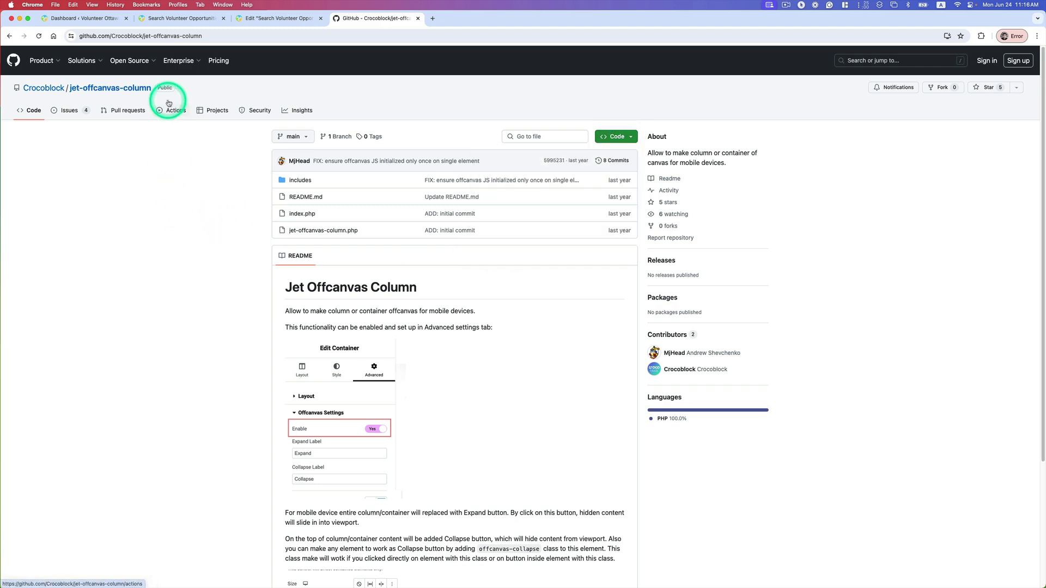
Go from the WordPress dashboard to Installed Plugins, where Jet Offcanvas Column 1.0.0 is active
{"action": "left_click", "coordinate": [95, 18]}
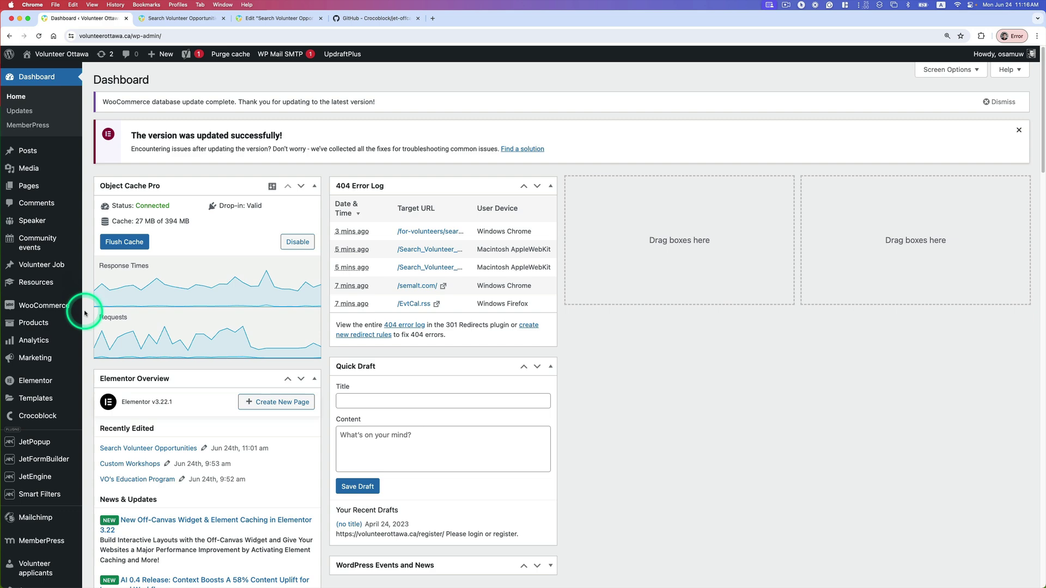
{"action": "scroll", "coordinate": [55, 324], "scroll_direction": "down", "scroll_amount": 5}
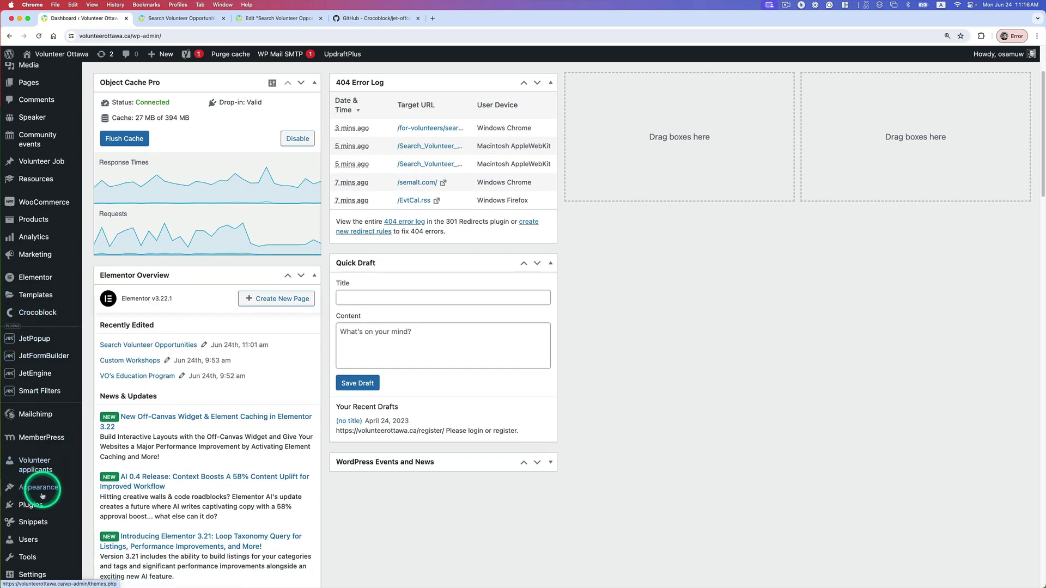
{"action": "mouse_move", "coordinate": [27, 506]}
{"action": "scroll", "coordinate": [257, 415], "scroll_direction": "down", "scroll_amount": 5}
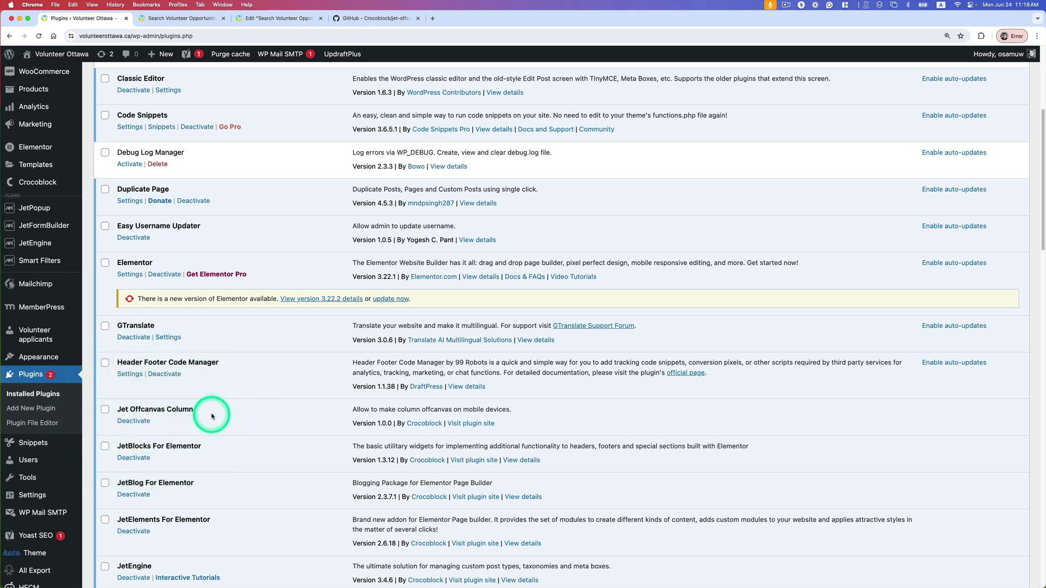
Turn on Offcanvas for the Refine Your Search column, with Expand label 'Filters' and Collapse label 'Back'
{"action": "left_click", "coordinate": [286, 23]}
{"action": "scroll", "coordinate": [649, 222], "scroll_direction": "down", "scroll_amount": 2}
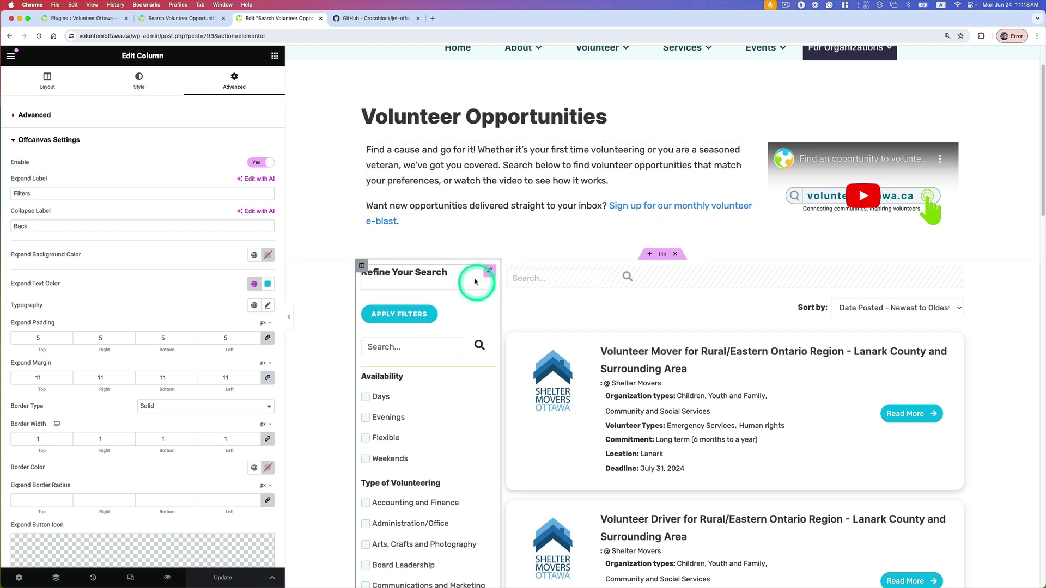
{"action": "left_click", "coordinate": [235, 82]}
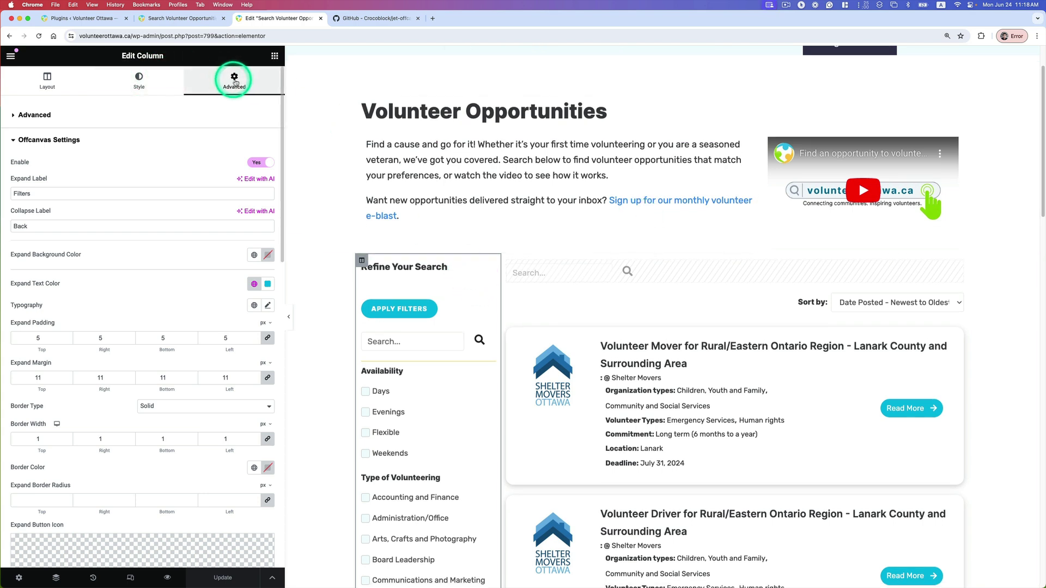
{"action": "left_click", "coordinate": [259, 163]}
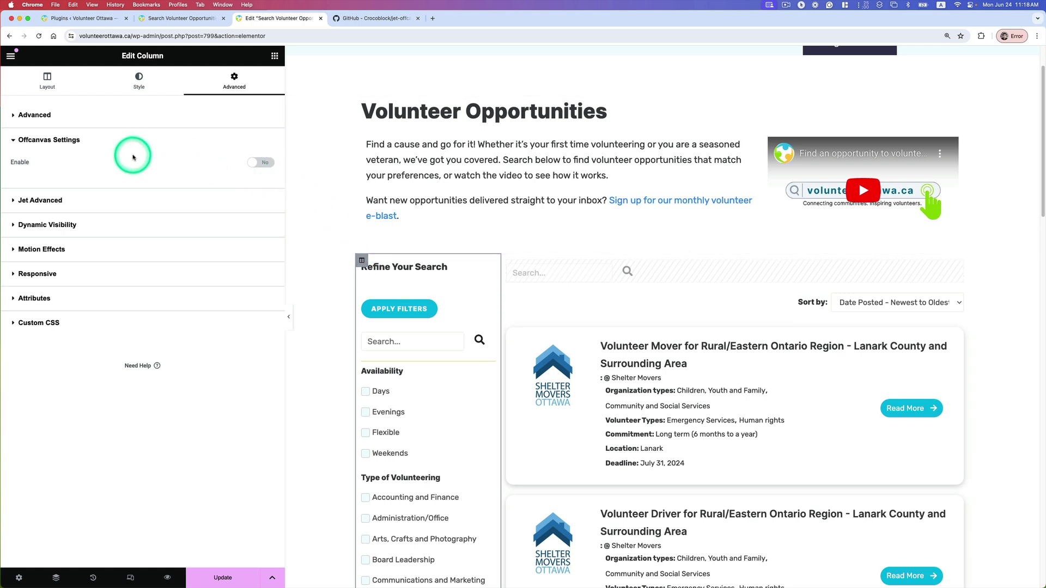
{"action": "left_click", "coordinate": [257, 164]}
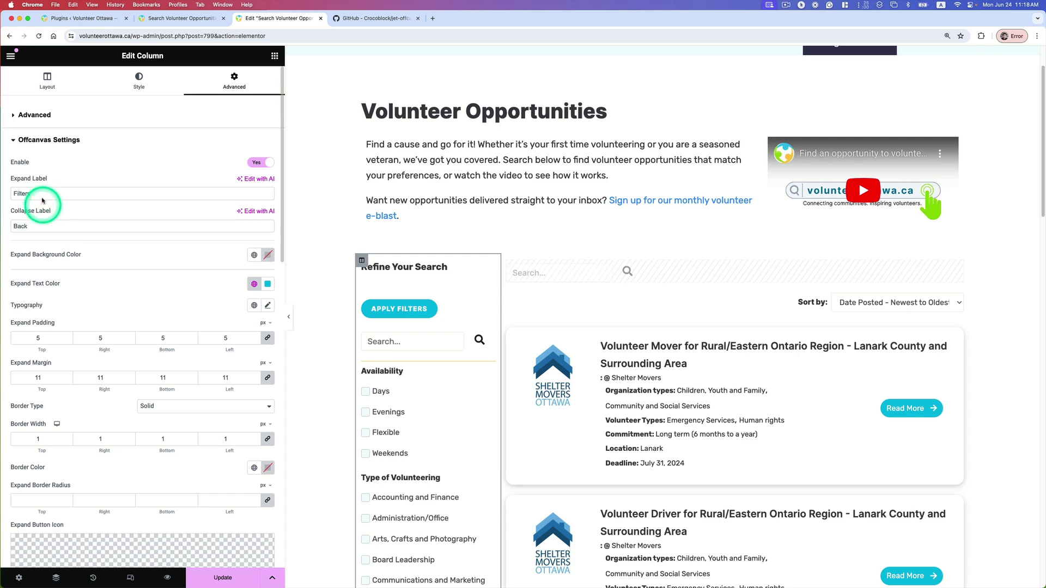
{"action": "left_click", "coordinate": [31, 194]}
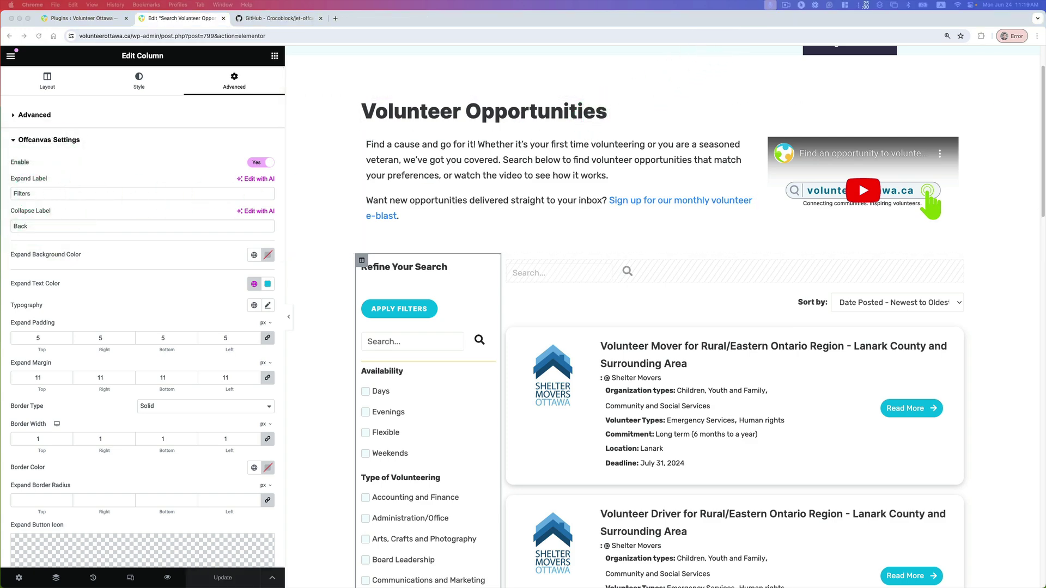
Place the live page window at upper right and test opening Filters and closing with Back
{"action": "left_click_drag", "start_coordinate": [500, 305], "coordinate": [867, 50]}
{"action": "left_click", "coordinate": [717, 116]}
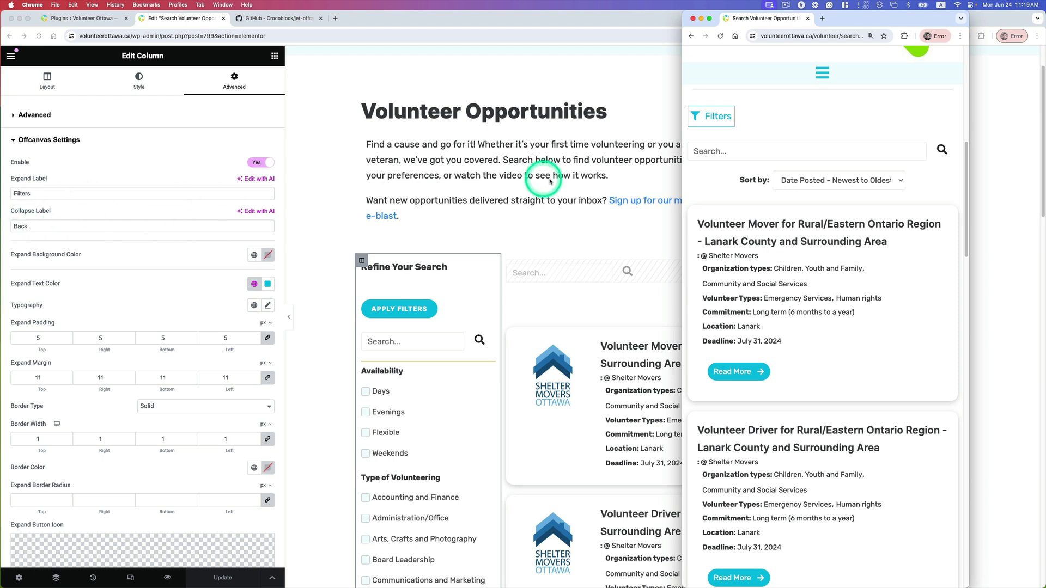
{"action": "left_click", "coordinate": [701, 117]}
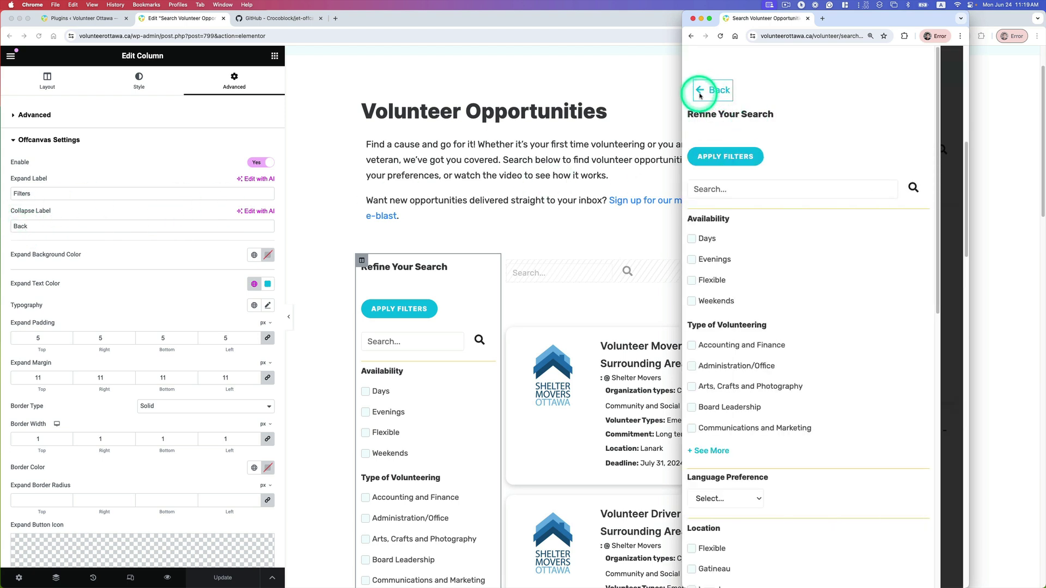
{"action": "left_click", "coordinate": [720, 91]}
Scroll to the Filters button styling: 5px padding, 11px margin, 1px solid border, funnel icon
{"action": "scroll", "coordinate": [103, 349], "scroll_direction": "down", "scroll_amount": 1}
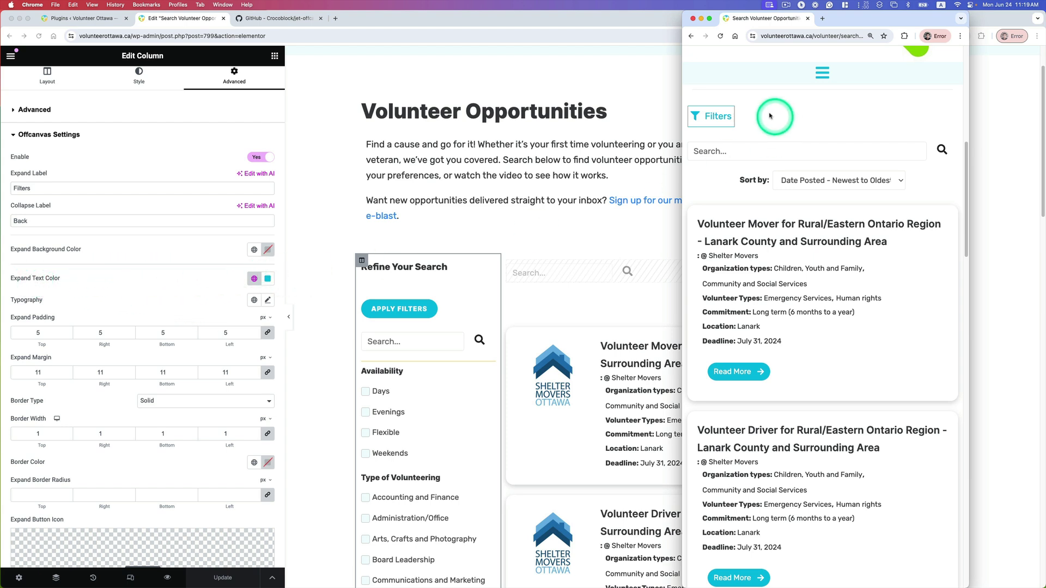
{"action": "scroll", "coordinate": [180, 340], "scroll_direction": "down", "scroll_amount": 1}
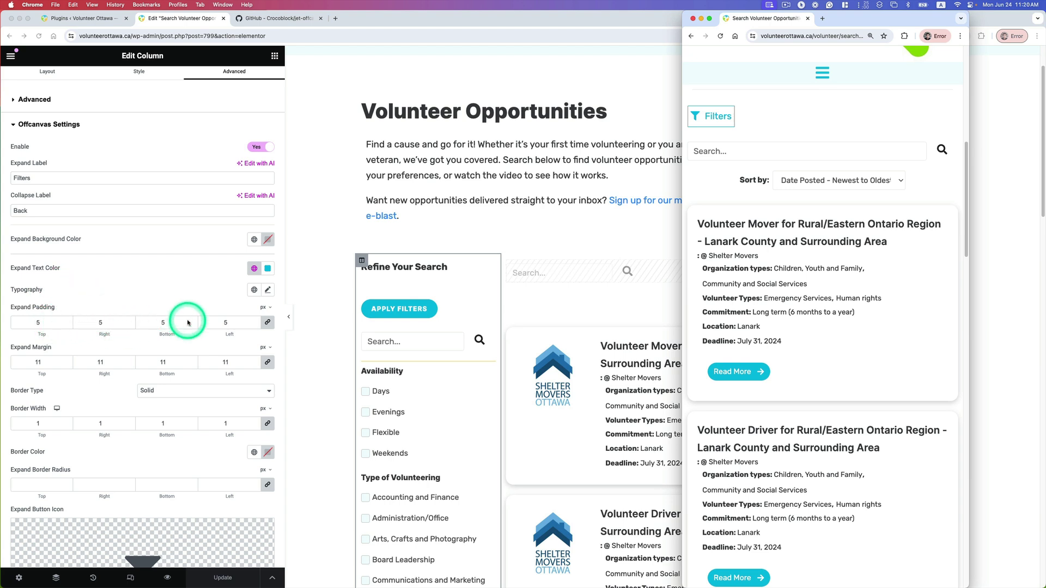
{"action": "scroll", "coordinate": [136, 319], "scroll_direction": "down", "scroll_amount": 1}
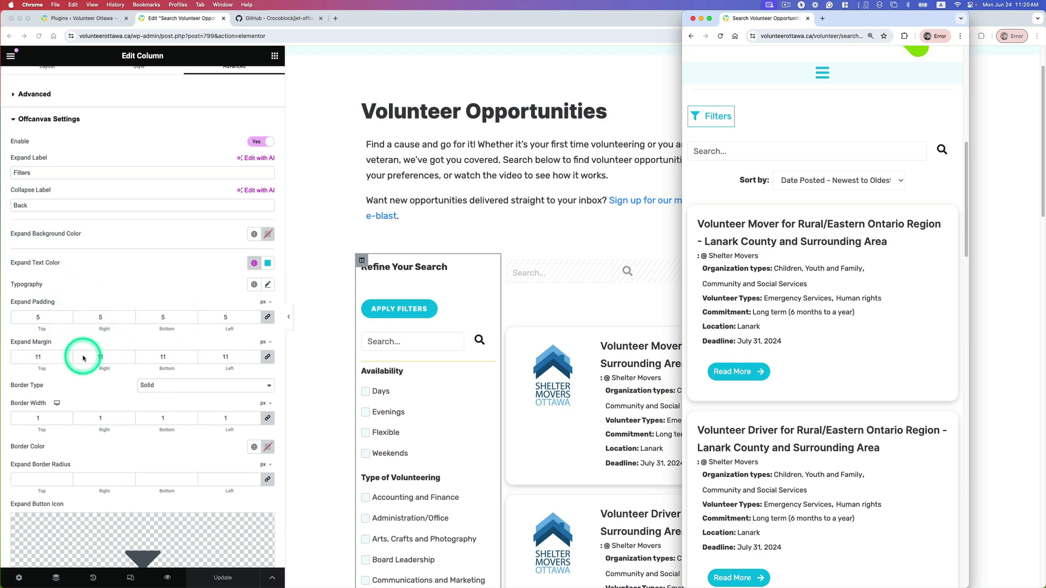
{"action": "scroll", "coordinate": [83, 357], "scroll_direction": "down", "scroll_amount": 3}
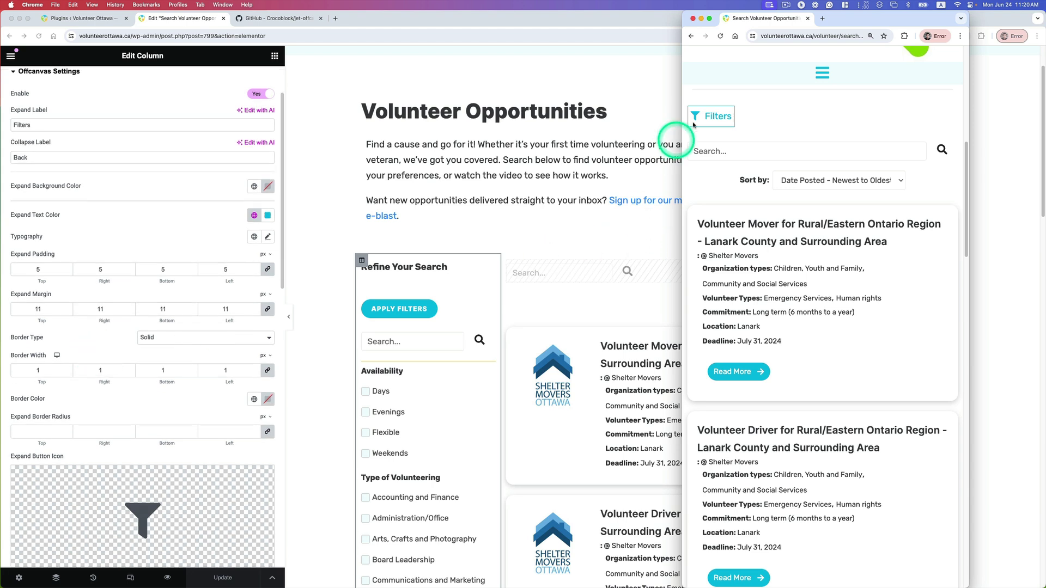
{"action": "scroll", "coordinate": [170, 309], "scroll_direction": "down", "scroll_amount": 1}
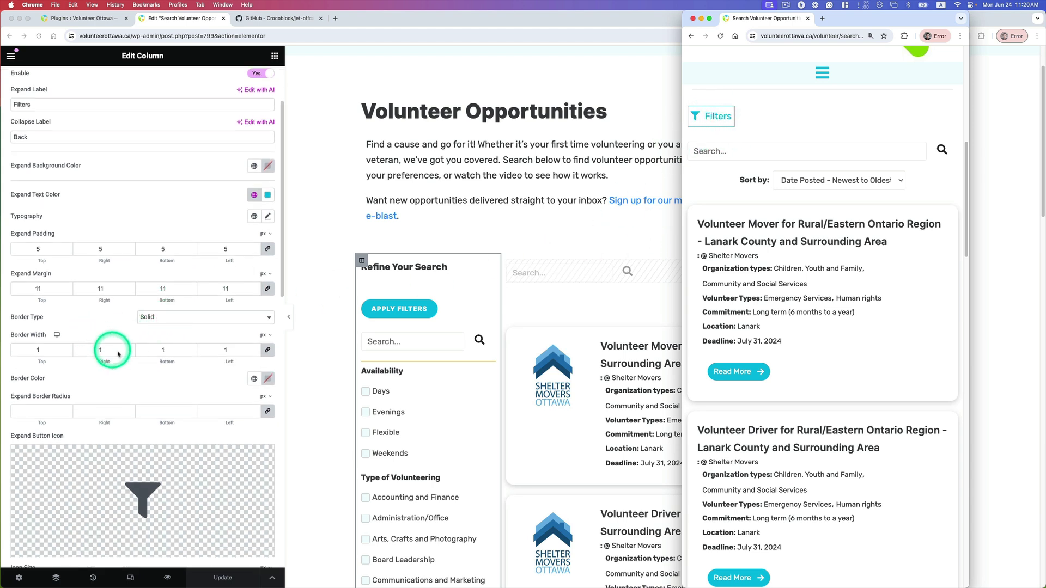
{"action": "scroll", "coordinate": [118, 354], "scroll_direction": "down", "scroll_amount": 3}
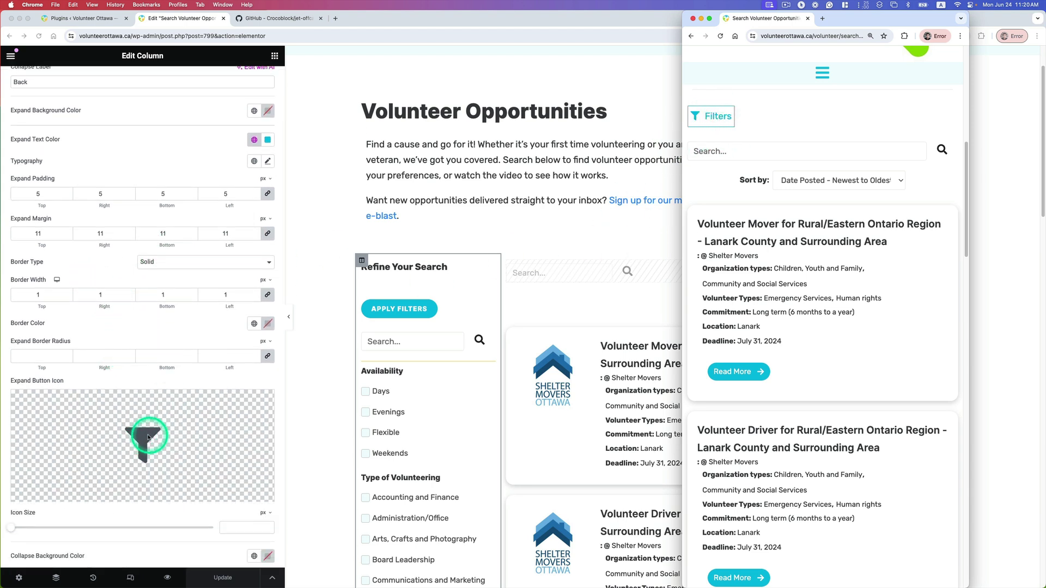
{"action": "left_click", "coordinate": [148, 438]}
{"action": "left_click", "coordinate": [477, 167]}
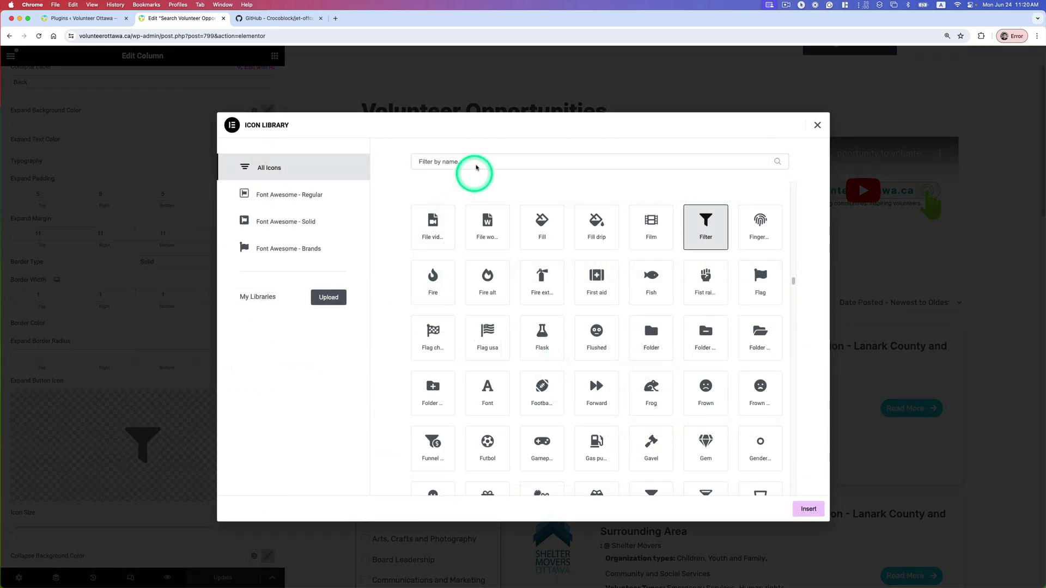
{"action": "left_click", "coordinate": [705, 228]}
{"action": "left_click", "coordinate": [808, 132]}
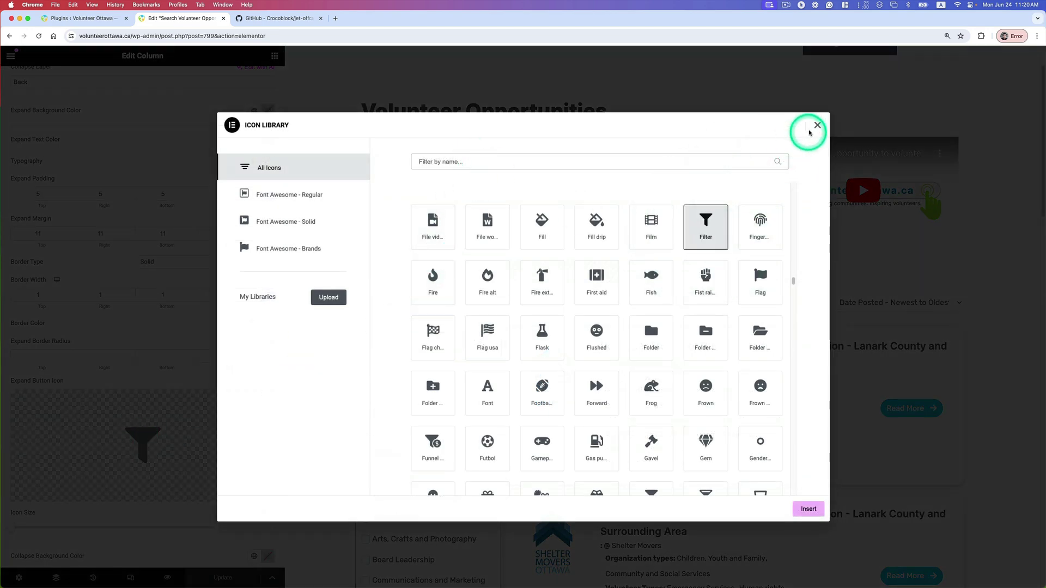
{"action": "scroll", "coordinate": [243, 404], "scroll_direction": "down", "scroll_amount": 3}
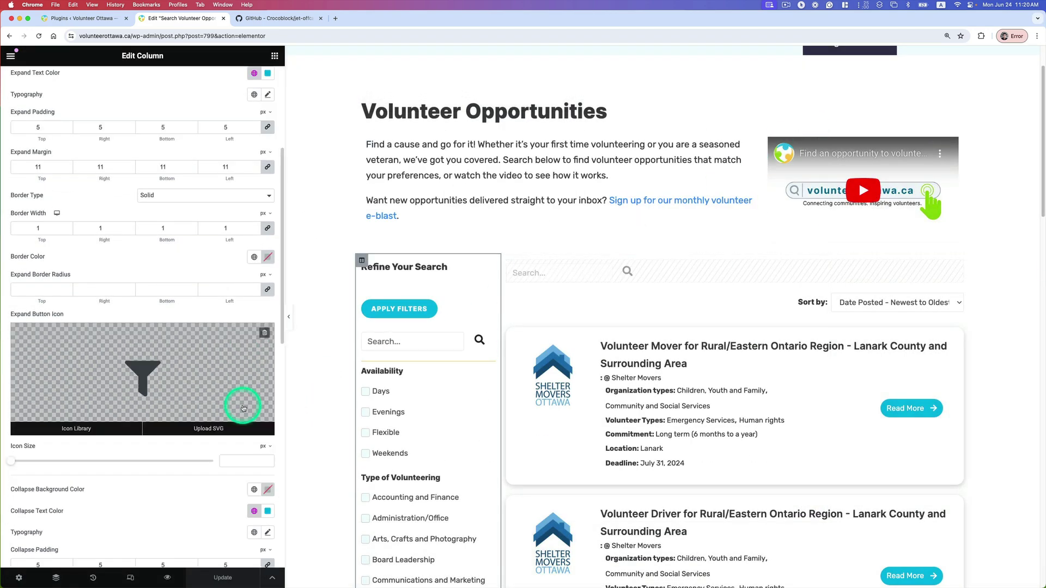
{"action": "scroll", "coordinate": [243, 406], "scroll_direction": "down", "scroll_amount": 1}
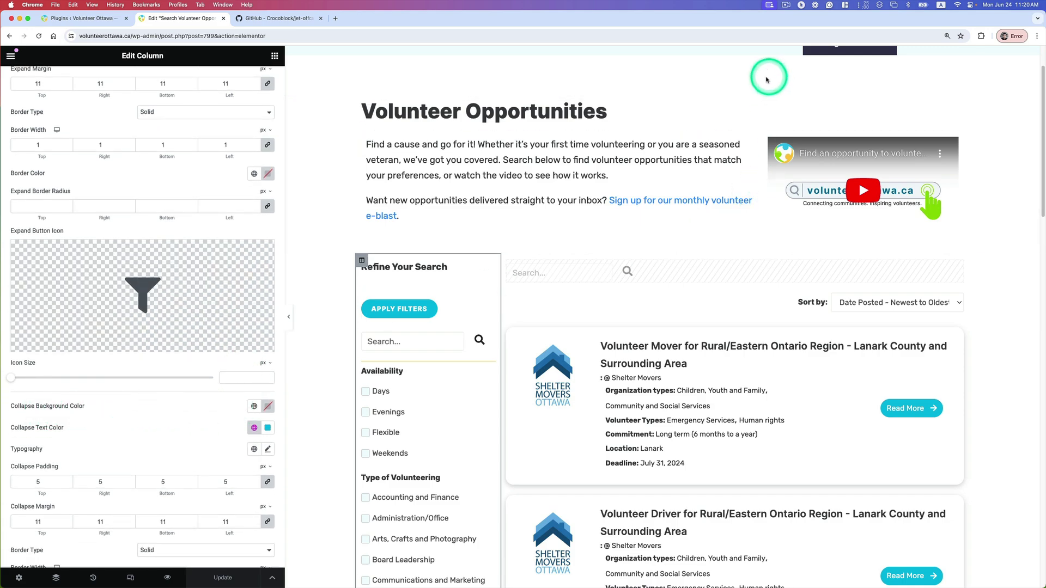
{"action": "key", "text": "ctrl+Up"}
Bring the mobile window forward, open the Filters panel and scroll through it
{"action": "left_click", "coordinate": [957, 162]}
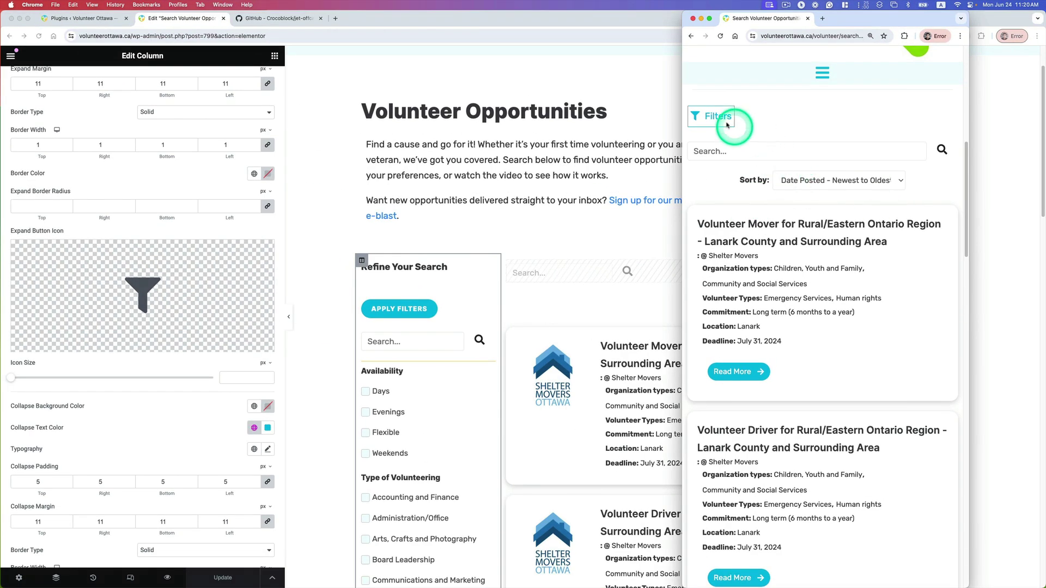
{"action": "left_click", "coordinate": [719, 123]}
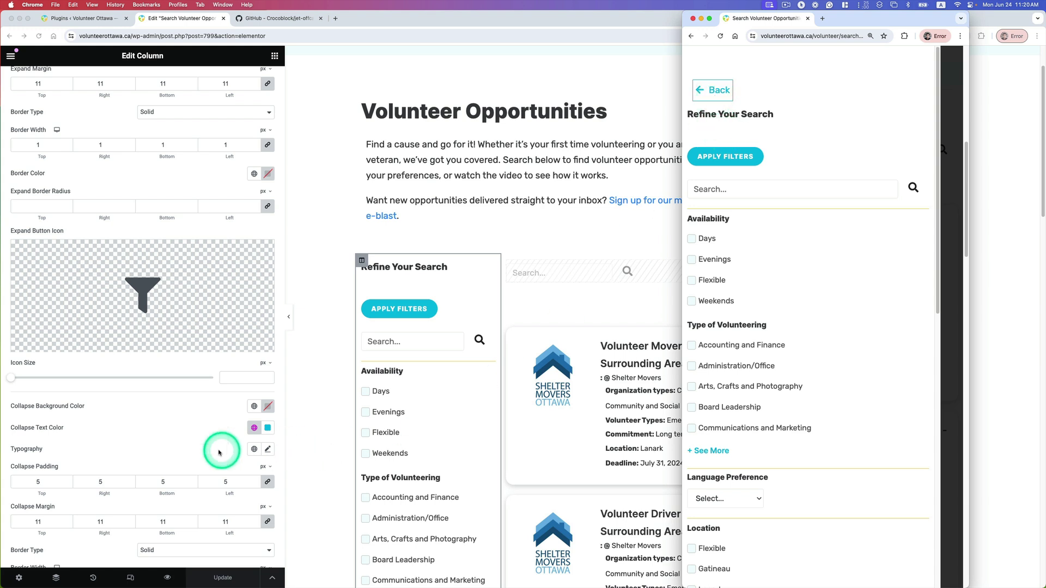
{"action": "scroll", "coordinate": [207, 443], "scroll_direction": "down", "scroll_amount": 2}
{"action": "scroll", "coordinate": [142, 420], "scroll_direction": "down", "scroll_amount": 5}
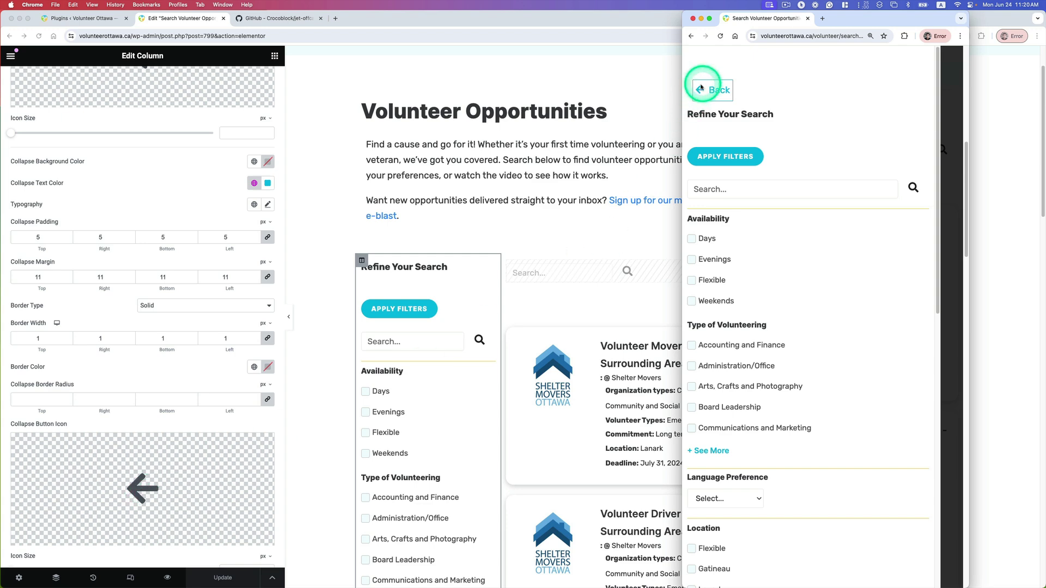
{"action": "scroll", "coordinate": [225, 341], "scroll_direction": "down", "scroll_amount": 1}
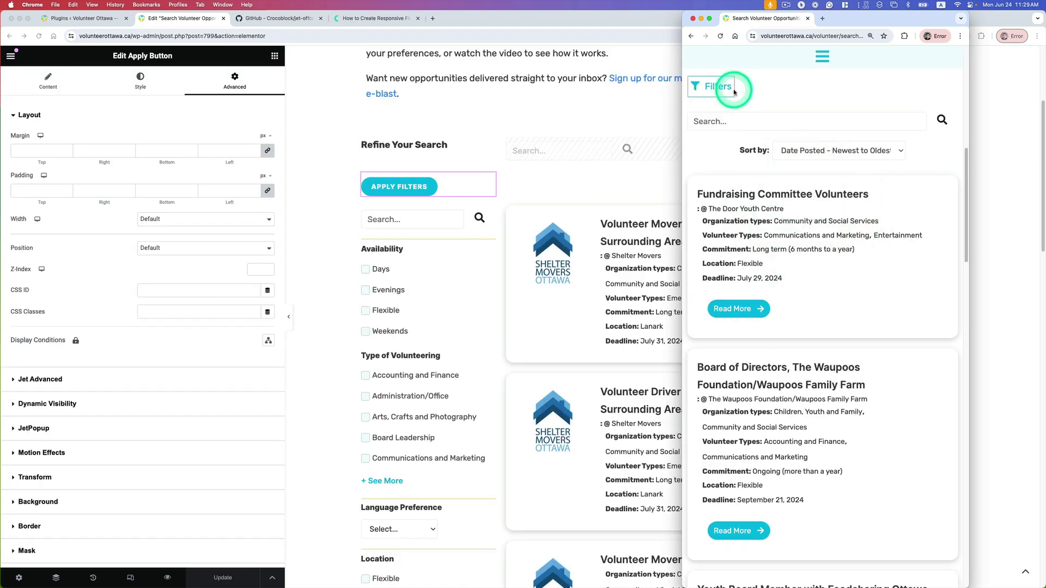
Apply the Communications and Marketing filters inside the panel, then close it with Back
{"action": "left_click", "coordinate": [711, 87]}
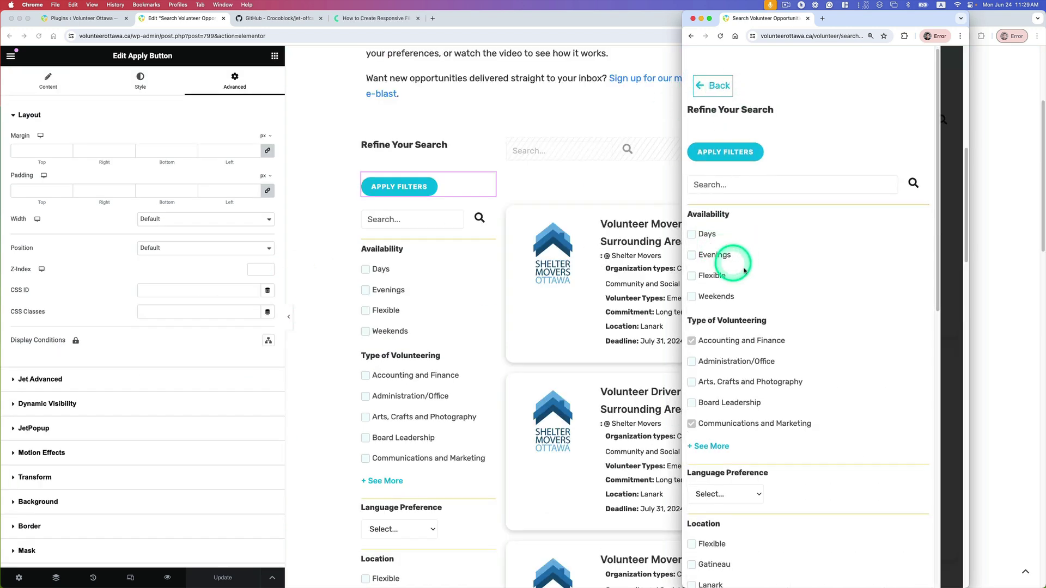
{"action": "scroll", "coordinate": [742, 256], "scroll_direction": "down", "scroll_amount": 1}
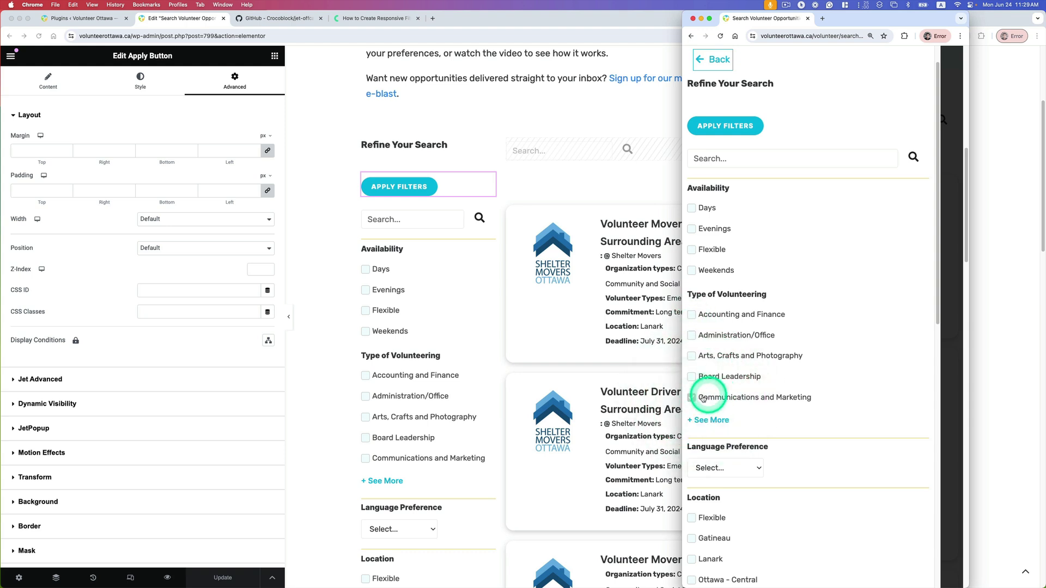
{"action": "scroll", "coordinate": [709, 392], "scroll_direction": "down", "scroll_amount": 10}
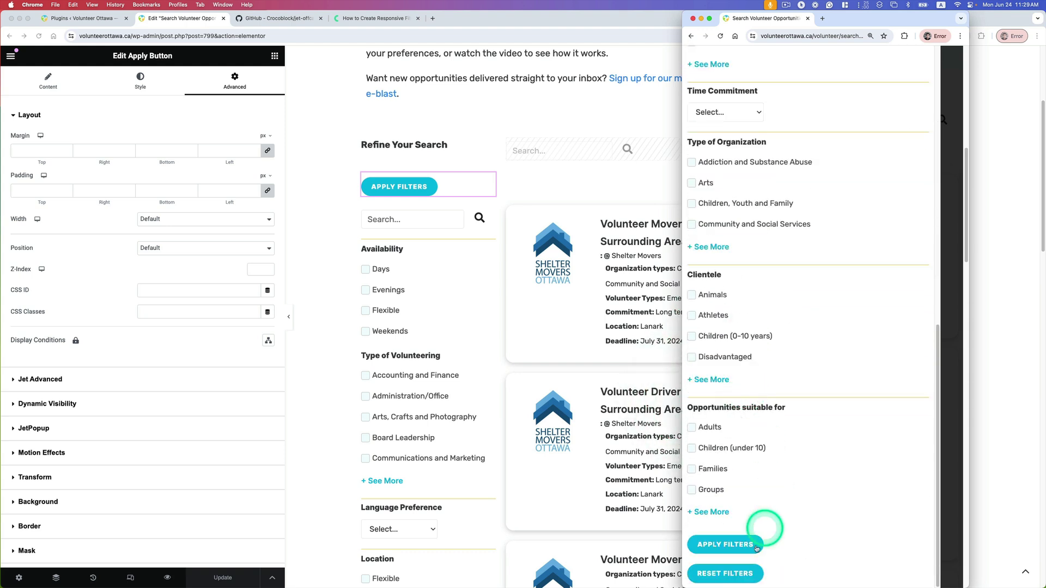
{"action": "left_click", "coordinate": [722, 543]}
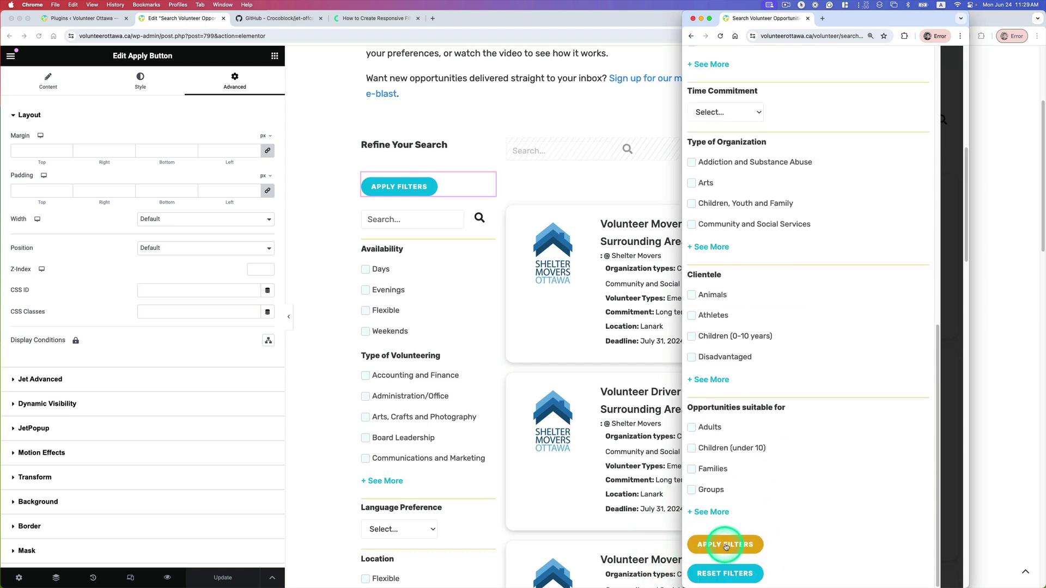
{"action": "scroll", "coordinate": [725, 546], "scroll_direction": "up", "scroll_amount": 5}
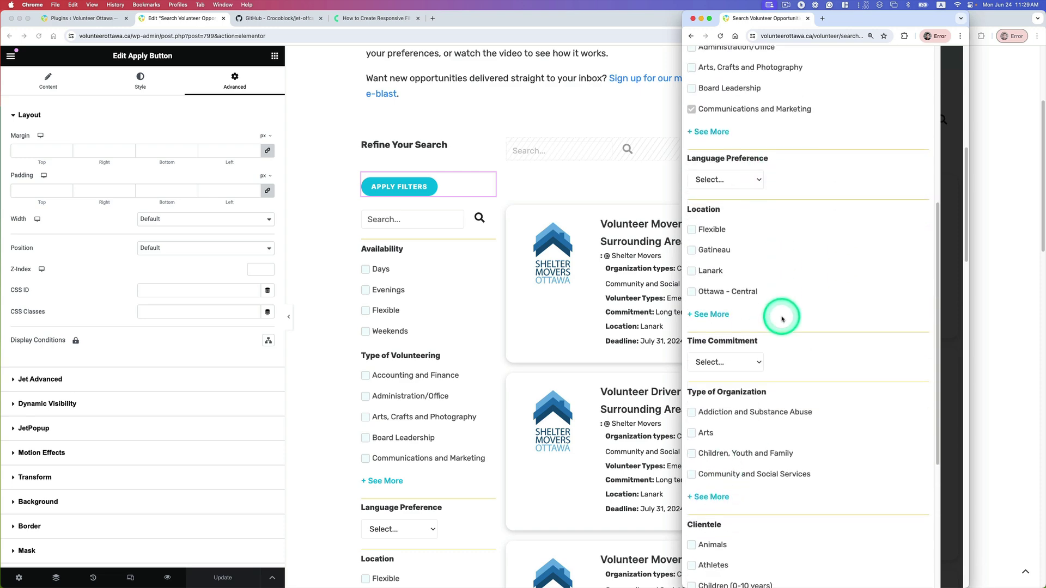
{"action": "scroll", "coordinate": [773, 313], "scroll_direction": "up", "scroll_amount": 10}
{"action": "left_click", "coordinate": [716, 91]}
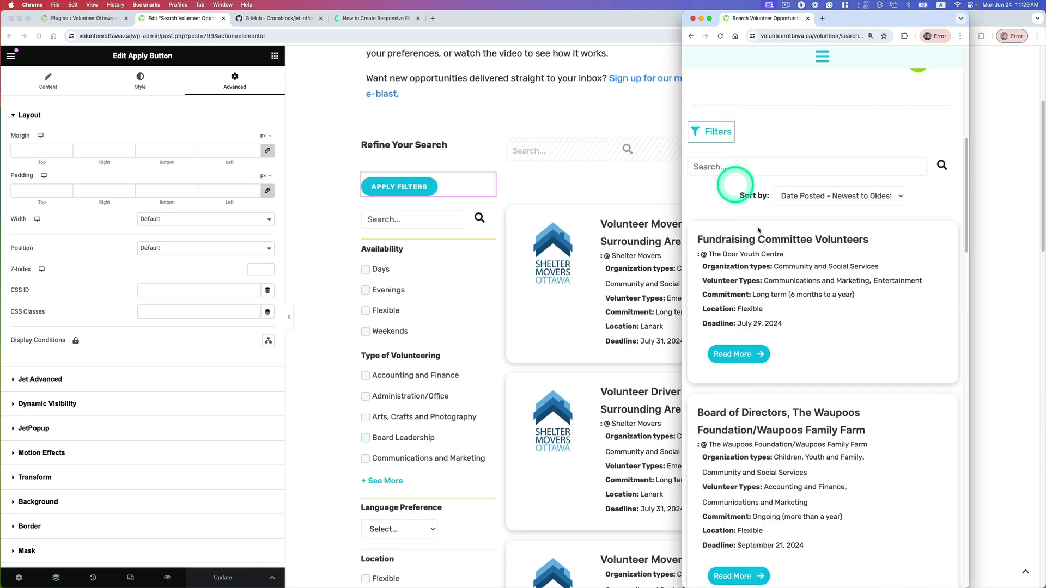
{"action": "scroll", "coordinate": [758, 230], "scroll_direction": "down", "scroll_amount": 2}
{"action": "scroll", "coordinate": [798, 327], "scroll_direction": "up", "scroll_amount": 5}
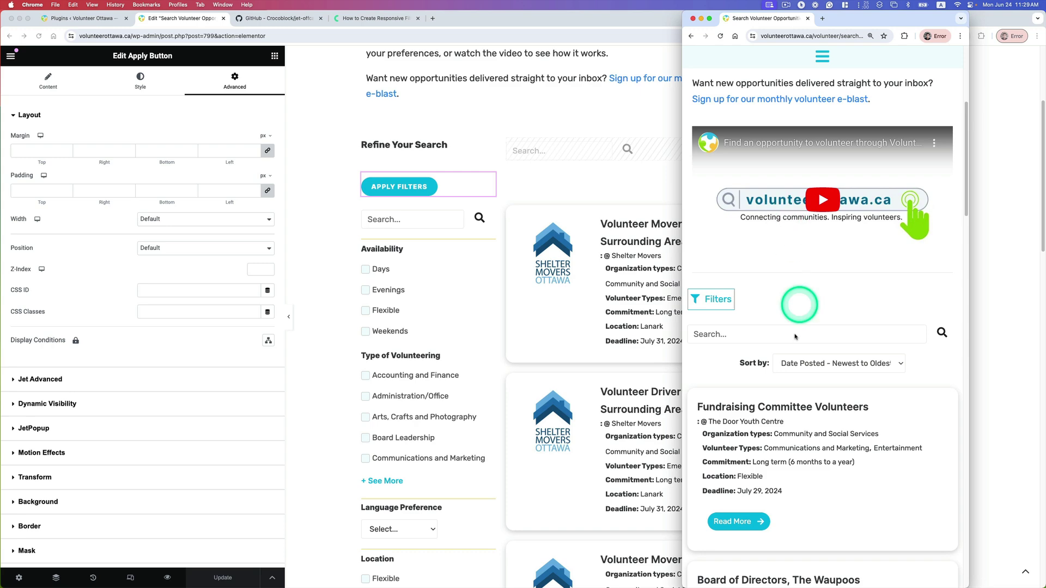
{"action": "scroll", "coordinate": [796, 337], "scroll_direction": "down", "scroll_amount": 3}
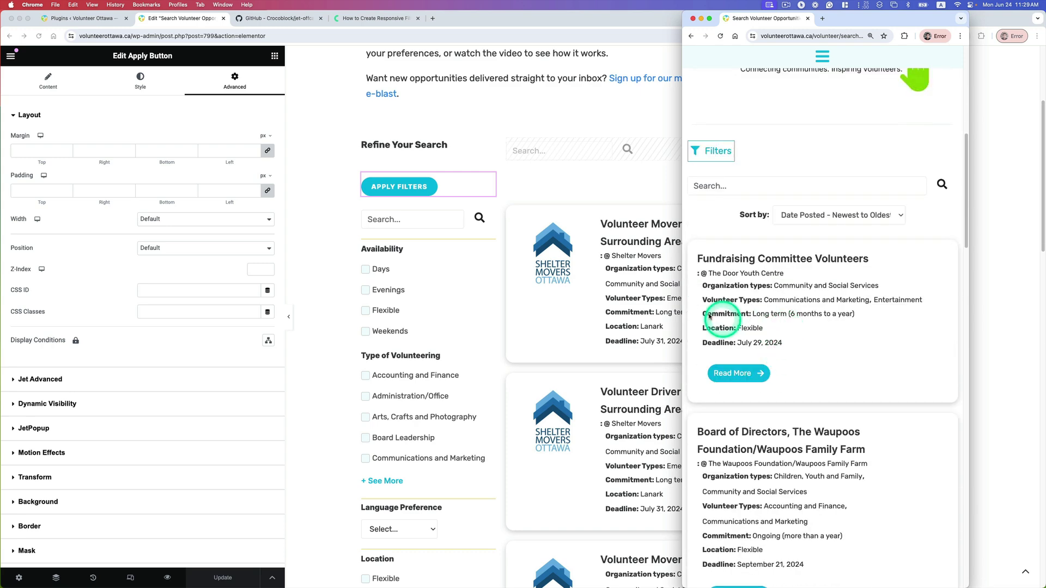
Read the offcanvas-collapse class notes in the GitHub README, then return to the Elementor editor
{"action": "left_click", "coordinate": [287, 18]}
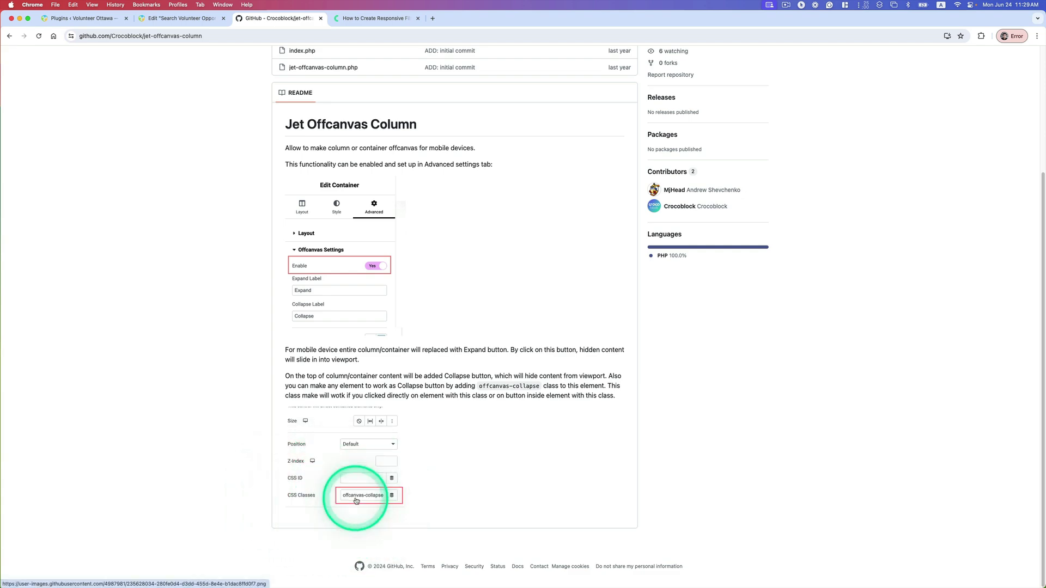
{"action": "left_click", "coordinate": [184, 18]}
{"action": "scroll", "coordinate": [303, 323], "scroll_direction": "down", "scroll_amount": 1}
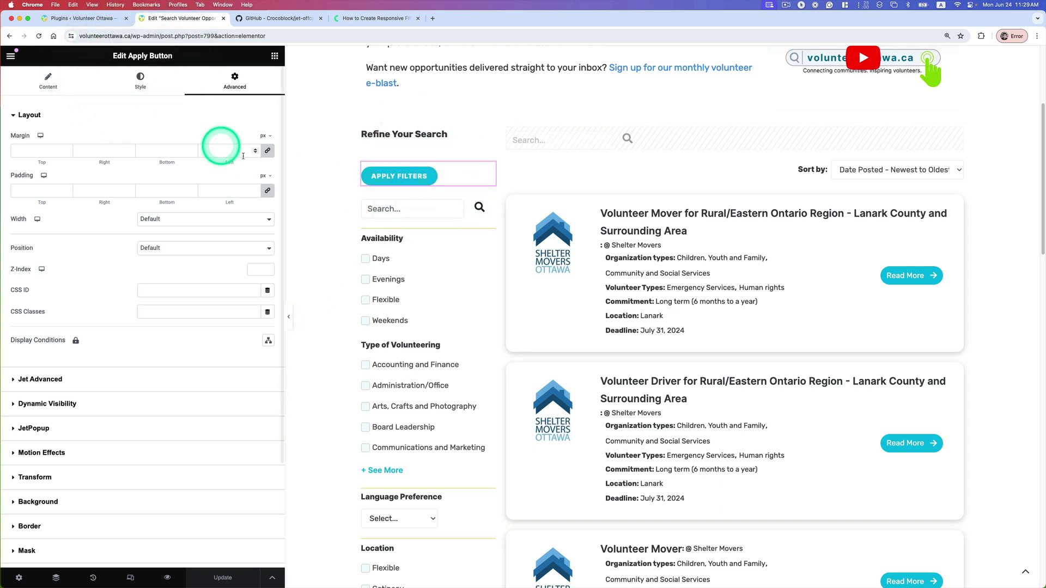
Paste offcanvas-collapse into the top Apply Filters button's CSS Classes field
{"action": "left_click", "coordinate": [160, 314]}
{"action": "type", "text": "offcanvas-collapse"}
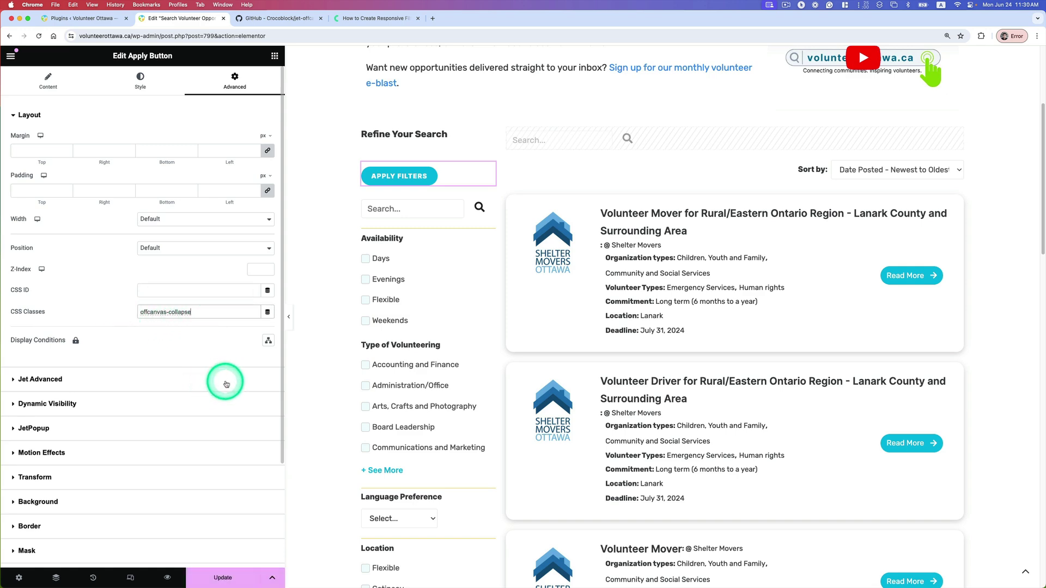
{"action": "scroll", "coordinate": [425, 359], "scroll_direction": "down", "scroll_amount": 10}
{"action": "scroll", "coordinate": [444, 383], "scroll_direction": "down", "scroll_amount": 3}
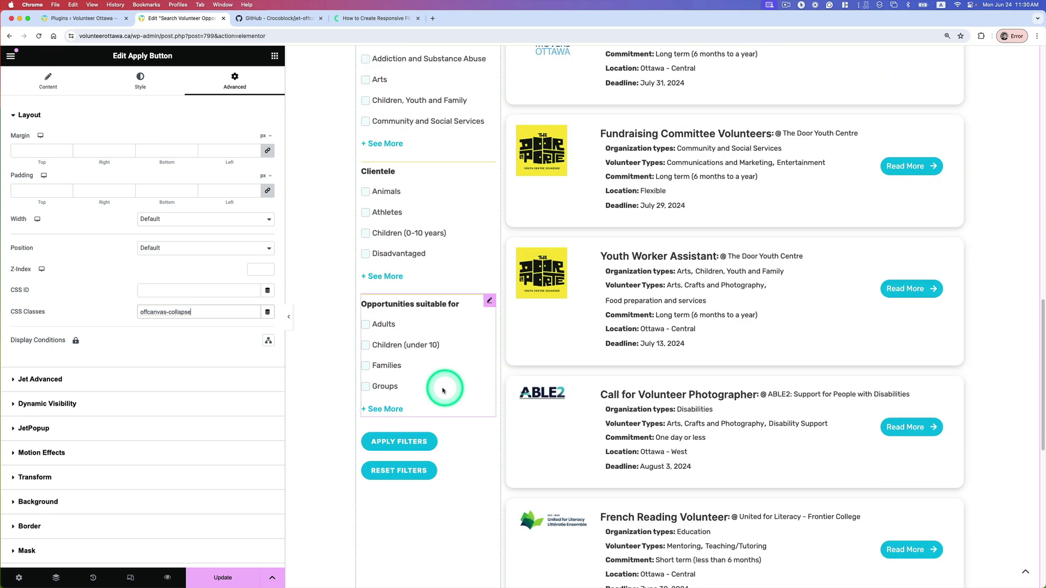
Give the lower Apply Filters button the offcanvas-collapse class and Update the page
{"action": "left_click", "coordinate": [484, 435]}
{"action": "left_click", "coordinate": [189, 312]}
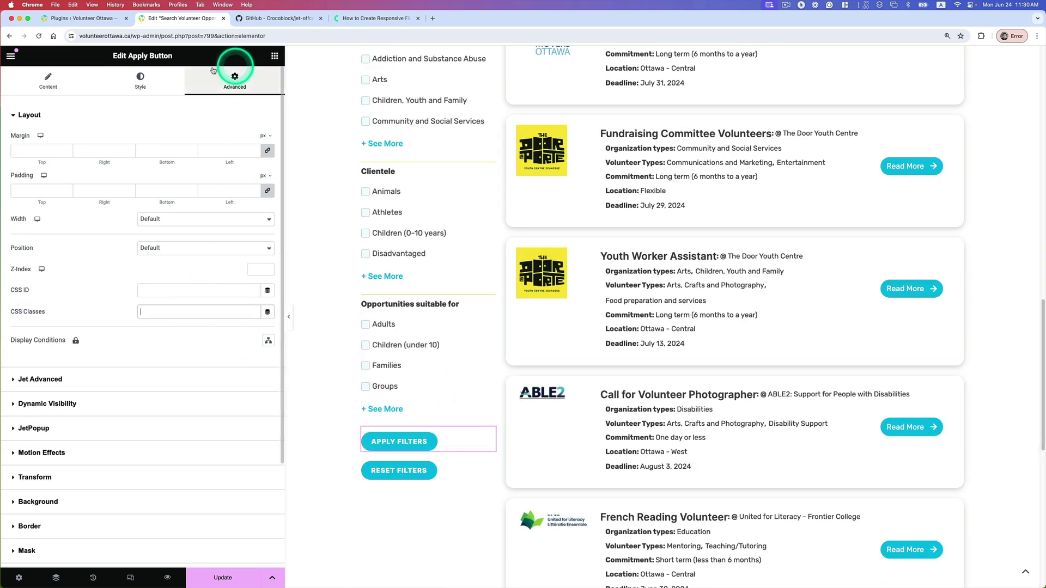
{"action": "left_click", "coordinate": [189, 293]}
{"action": "left_click", "coordinate": [163, 310]}
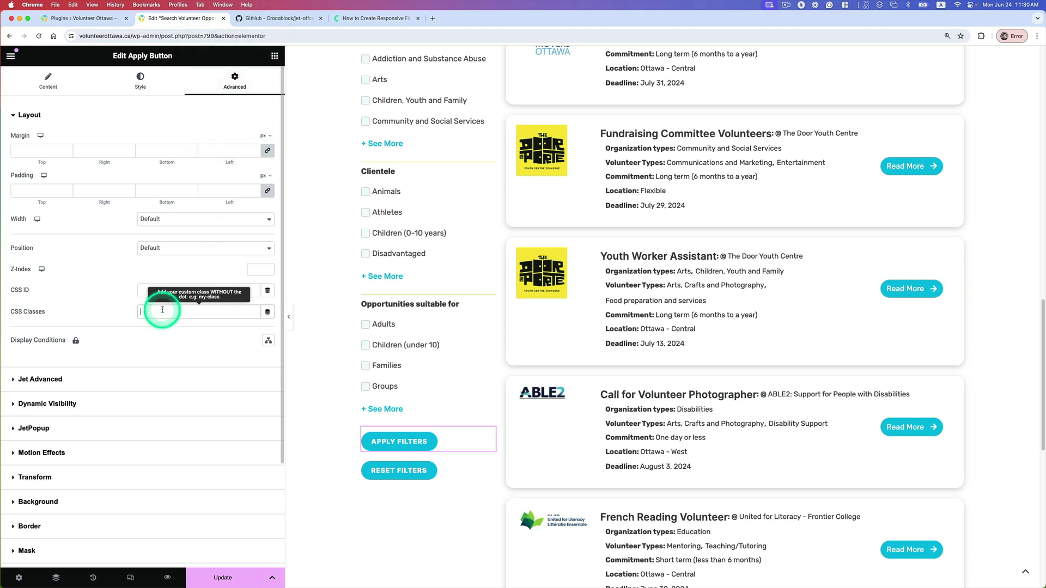
{"action": "left_click", "coordinate": [218, 576]}
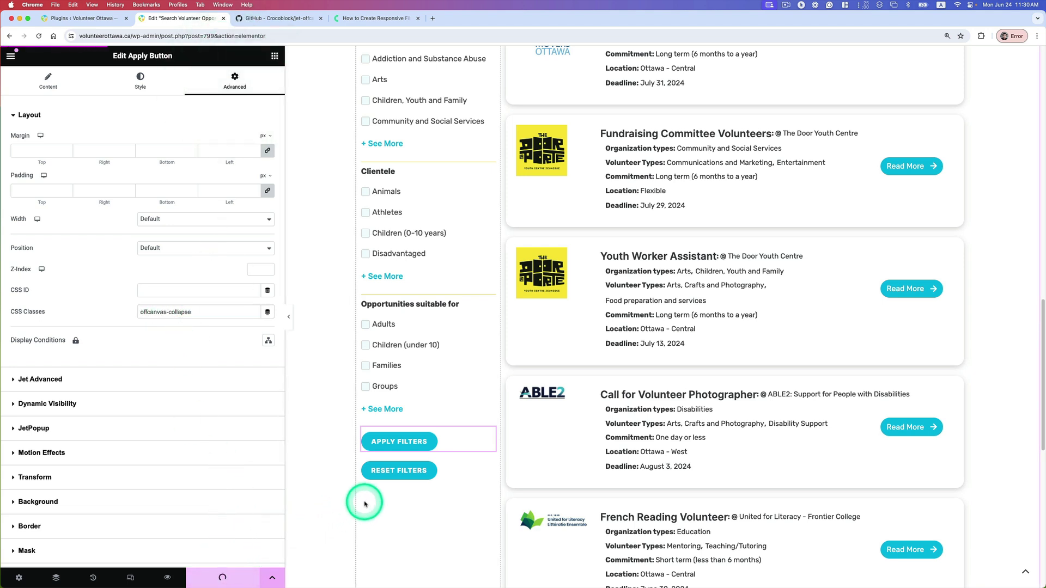
{"action": "key", "text": "ctrl+Up"}
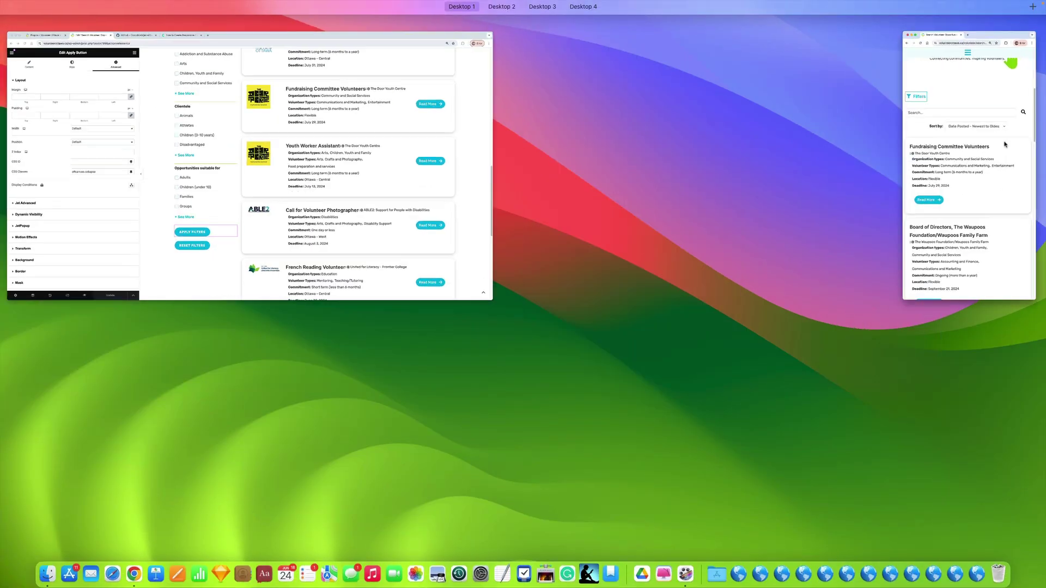
In the mobile window, tick Board Leadership and apply; the Filters panel closes automatically
{"action": "left_click", "coordinate": [1008, 205]}
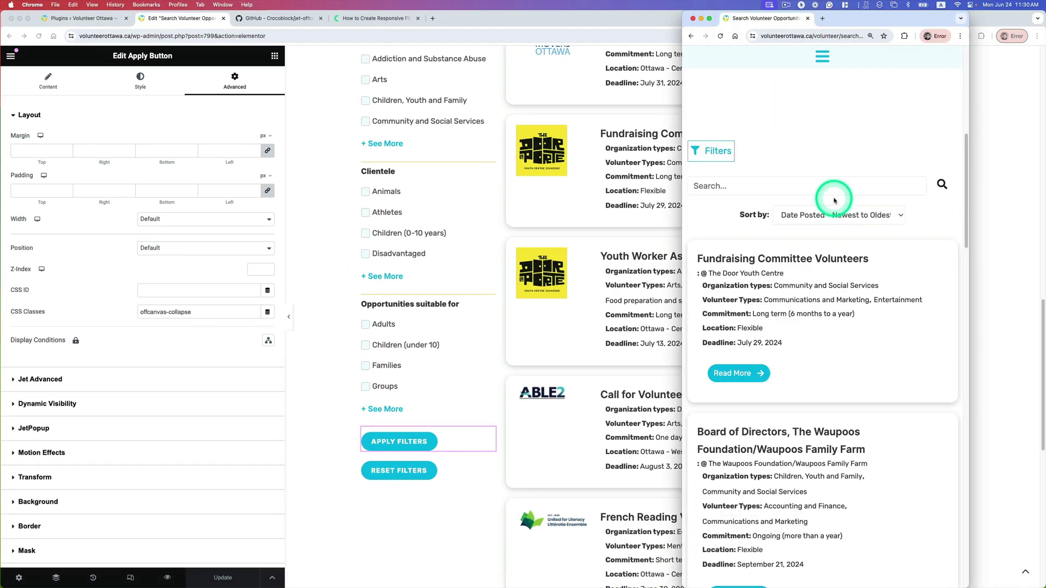
{"action": "left_click", "coordinate": [732, 119]}
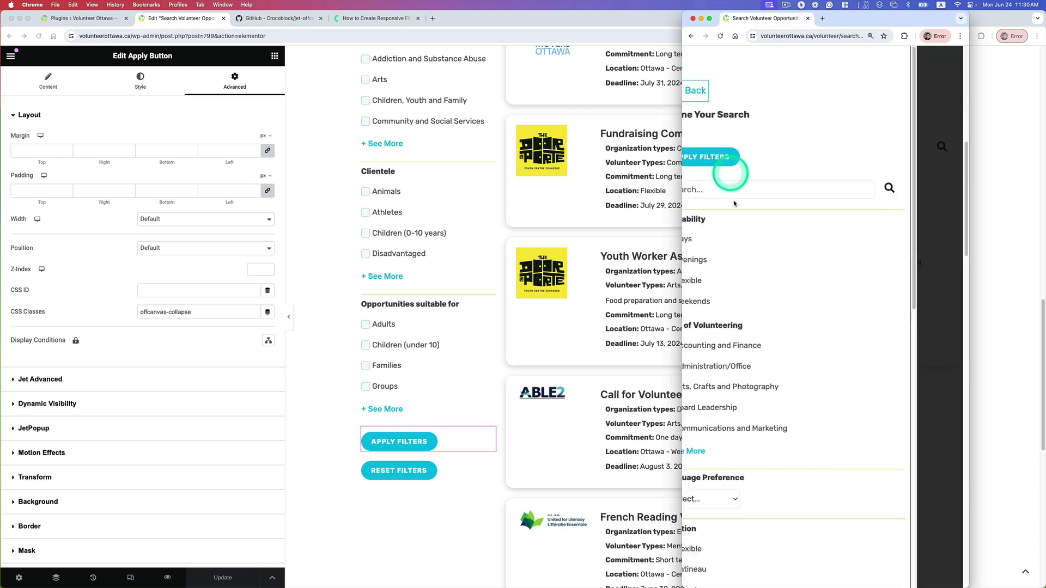
{"action": "left_click", "coordinate": [696, 397]}
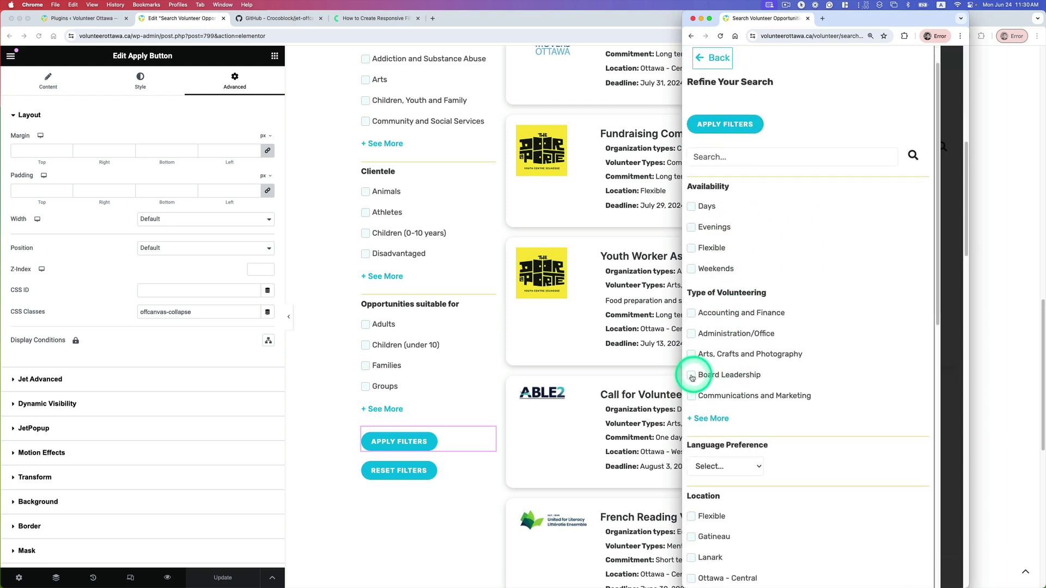
{"action": "left_click", "coordinate": [741, 125]}
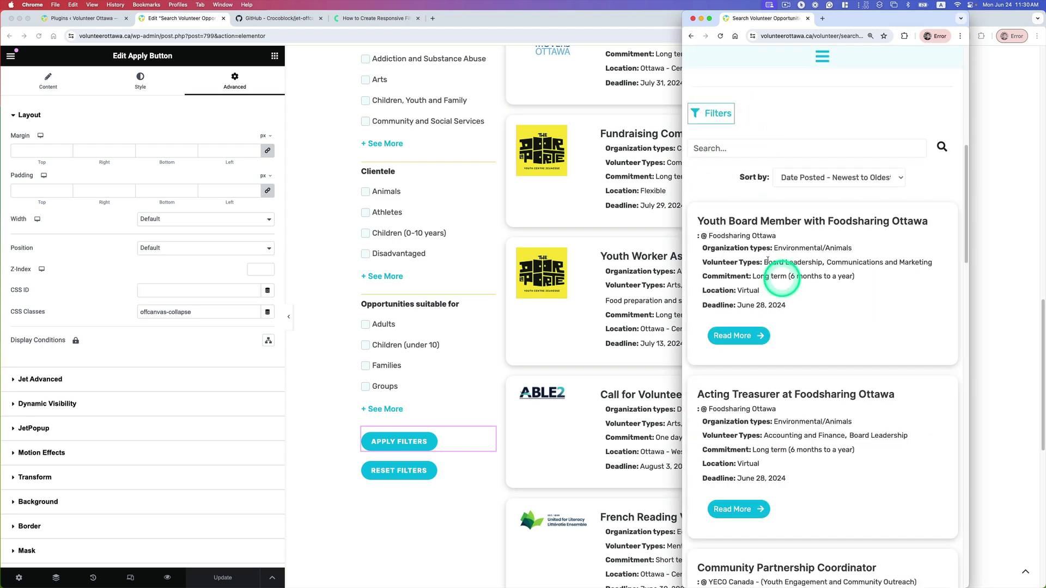
Reopen Filters and apply again to confirm the panel auto-closes
{"action": "scroll", "coordinate": [806, 323], "scroll_direction": "down", "scroll_amount": 5}
{"action": "scroll", "coordinate": [799, 324], "scroll_direction": "up", "scroll_amount": 10}
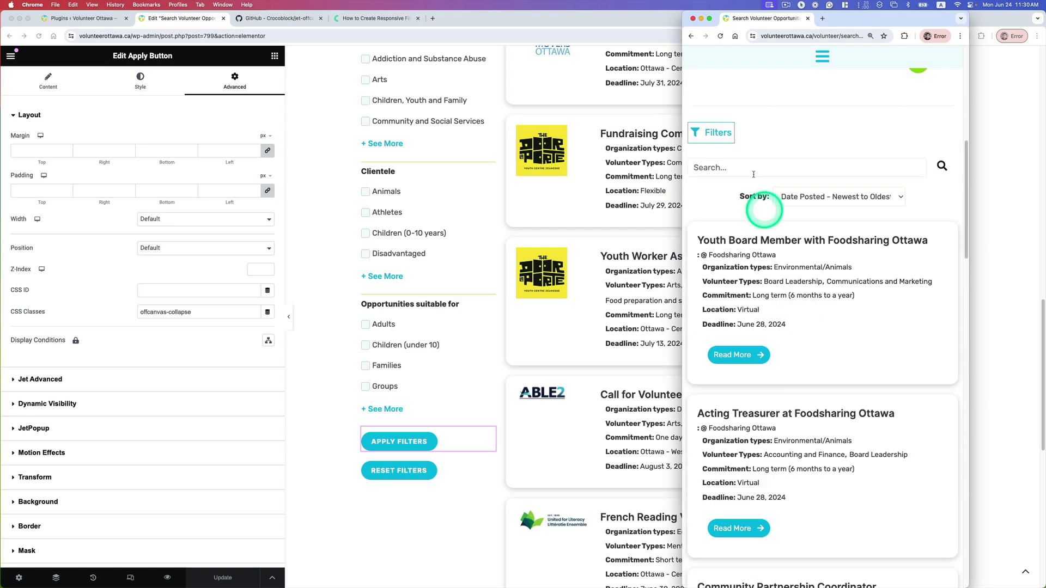
{"action": "left_click", "coordinate": [720, 130]}
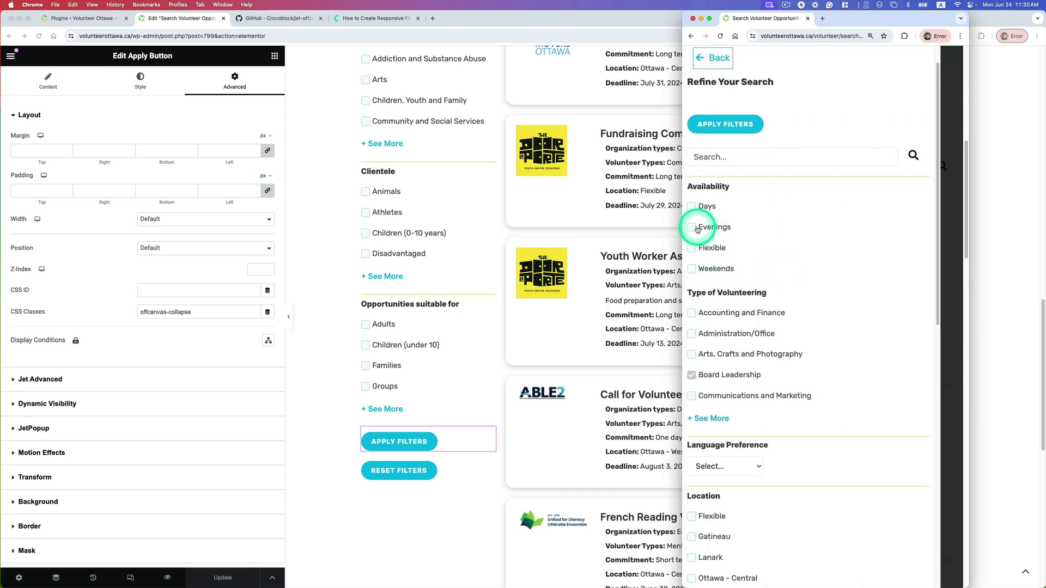
{"action": "left_click", "coordinate": [722, 123]}
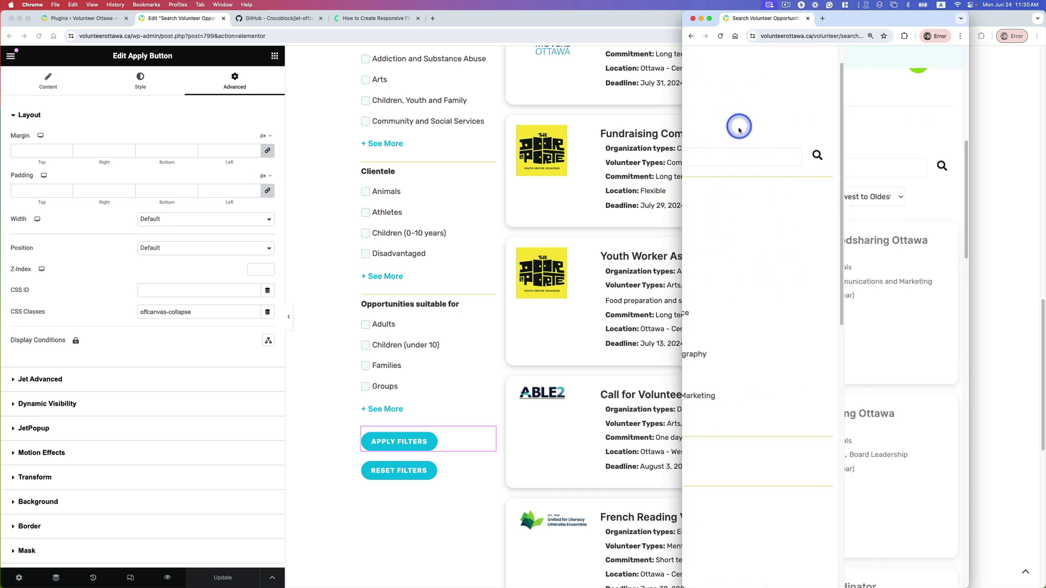